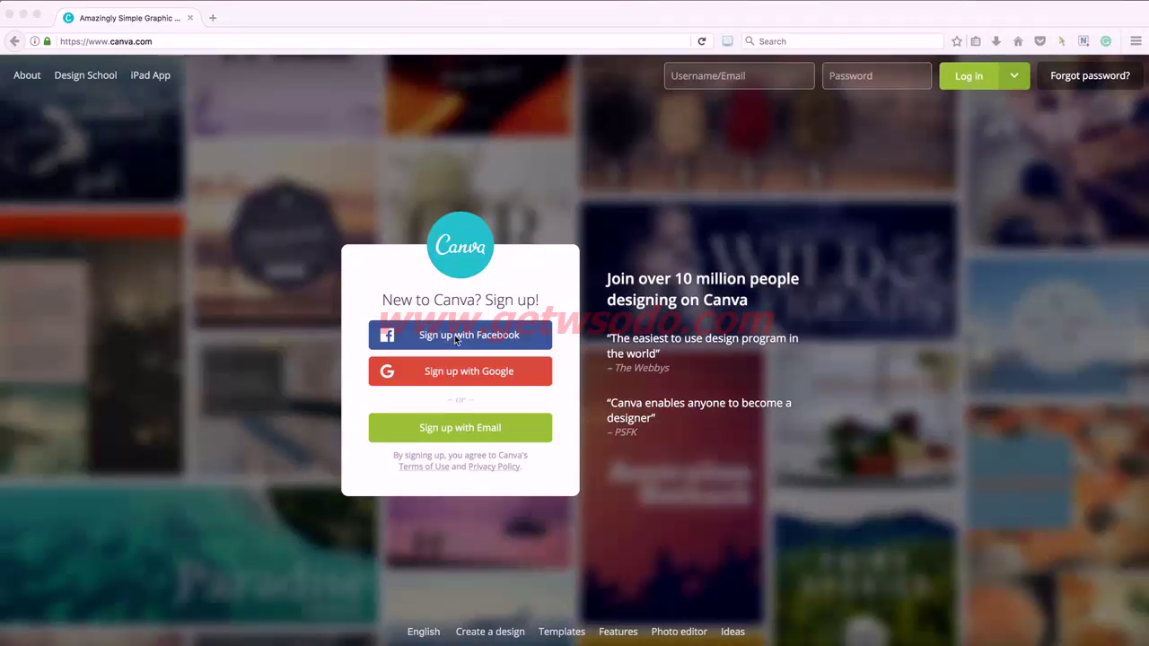
- Log in to Canva with the saved account's autofilled e-mail and password
click(967, 79)
click(967, 79)
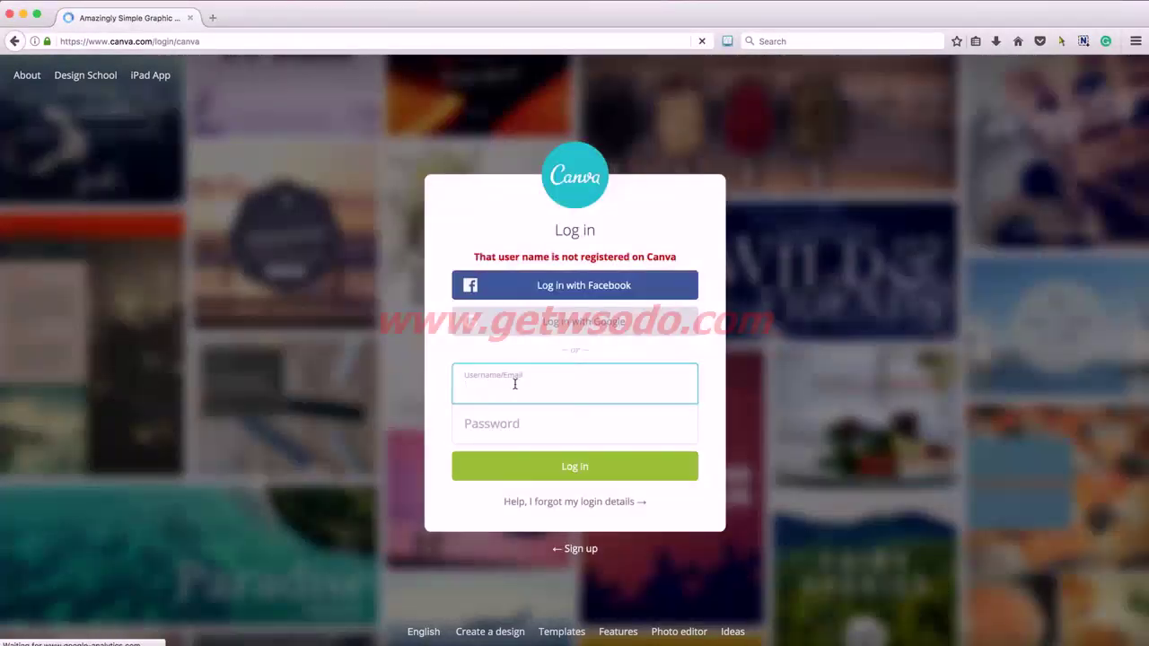
text(geor)
click(513, 415)
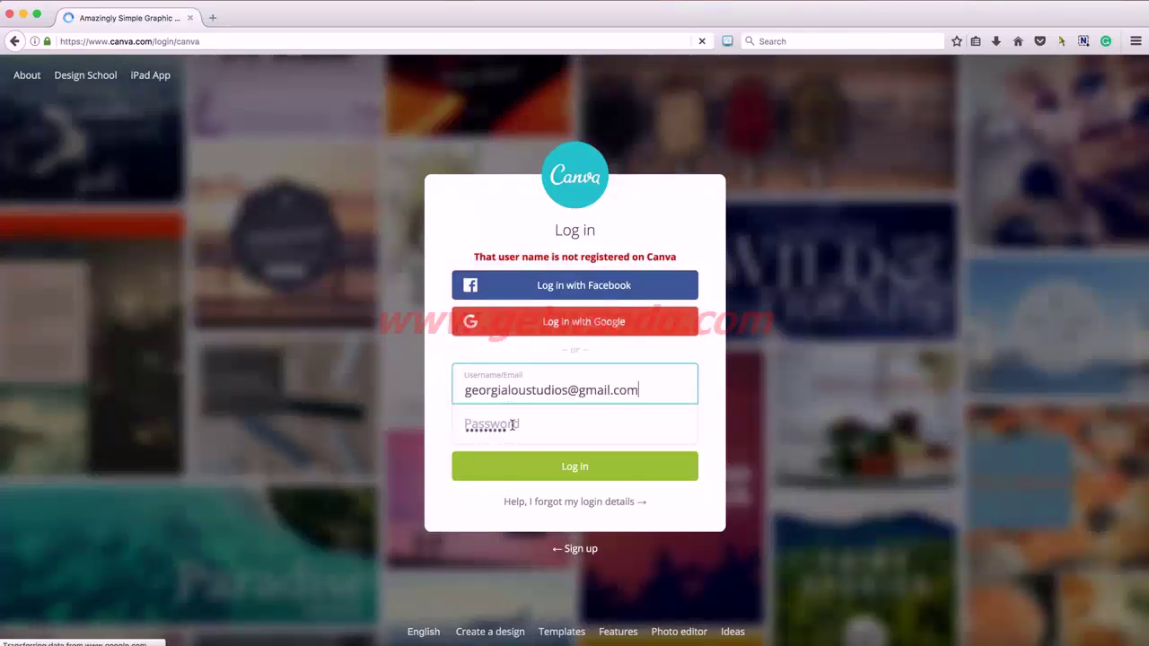
click(526, 476)
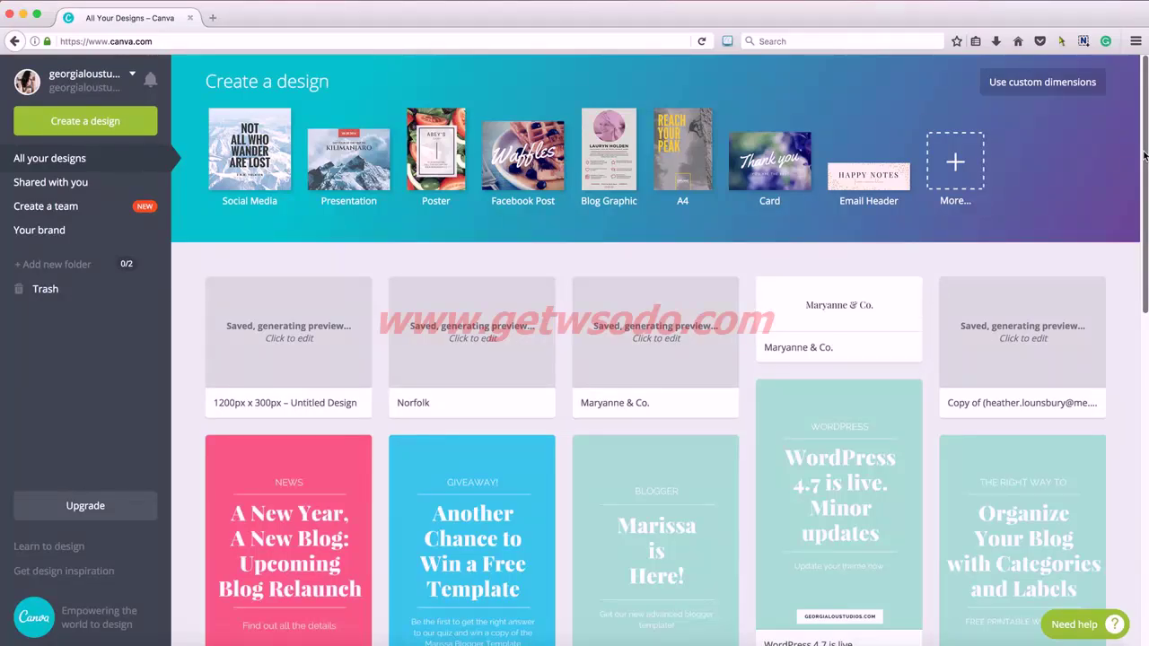
- Create a custom-size blank design of 1200 × 300 px
click(1071, 88)
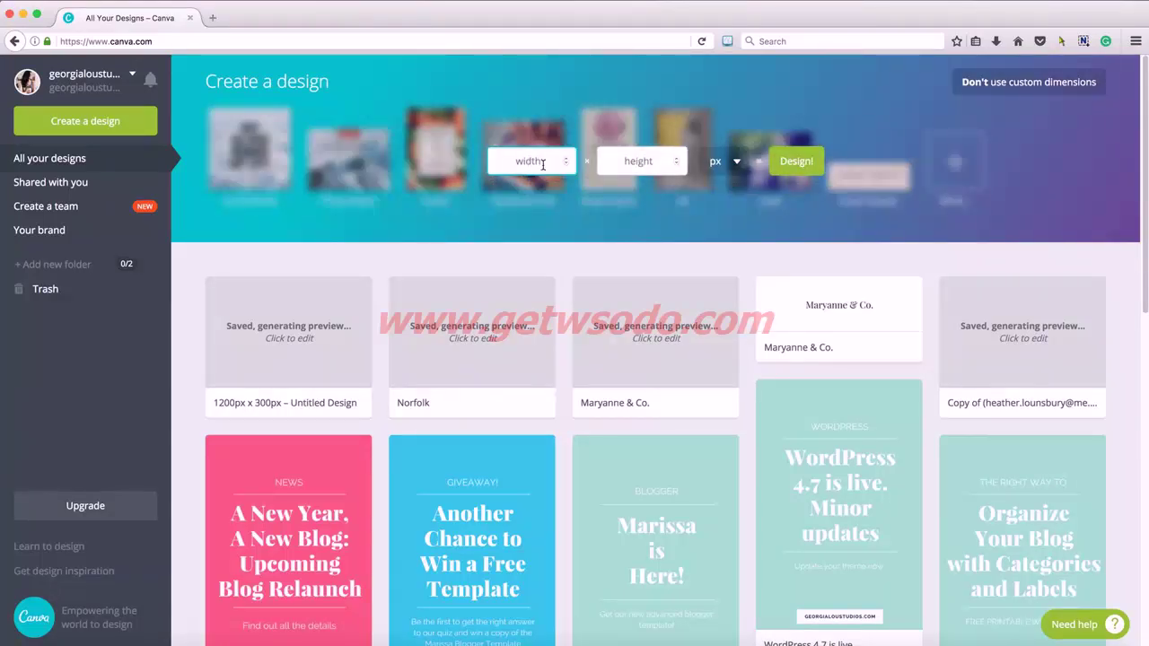
text(1200)
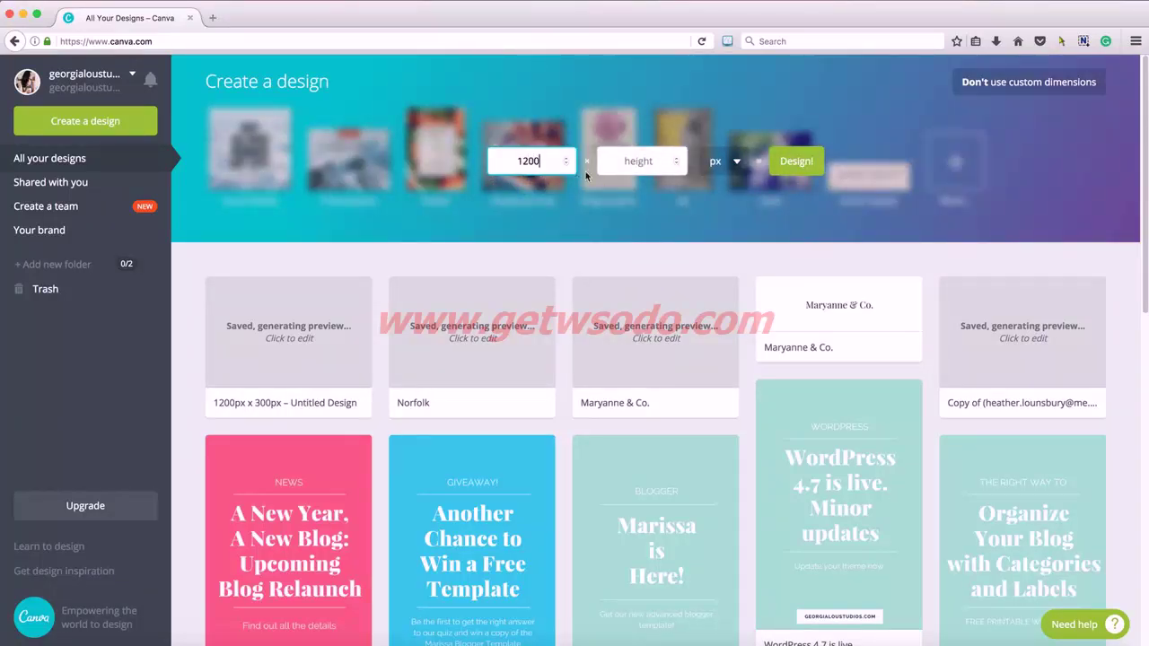
click(634, 161)
text(300)
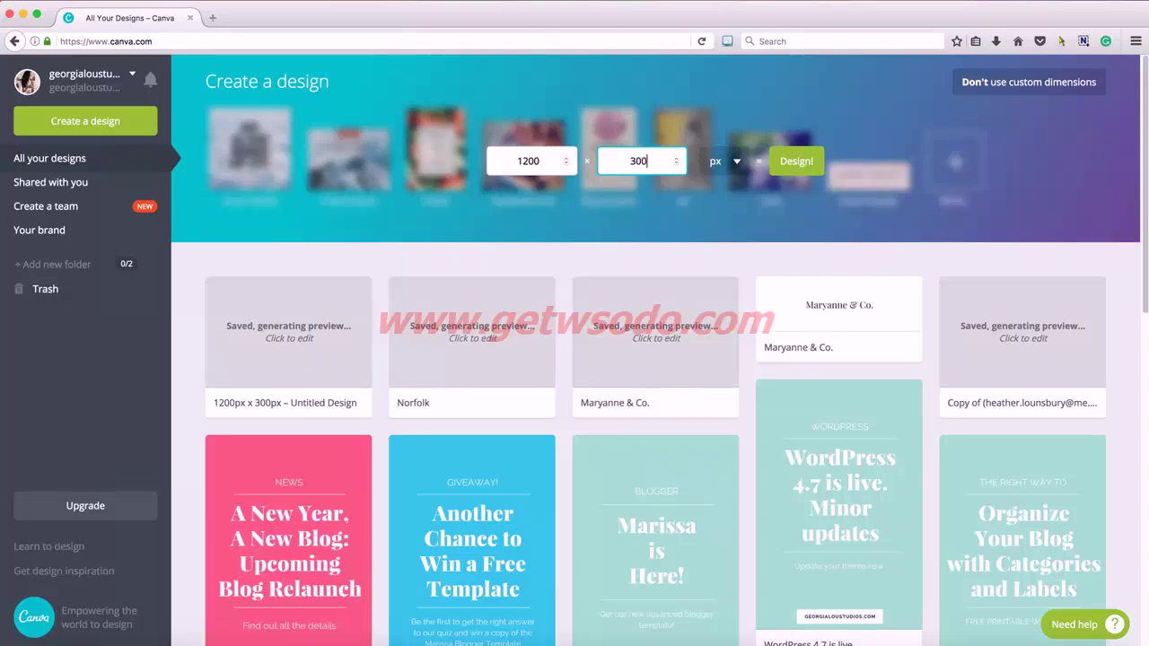
click(798, 166)
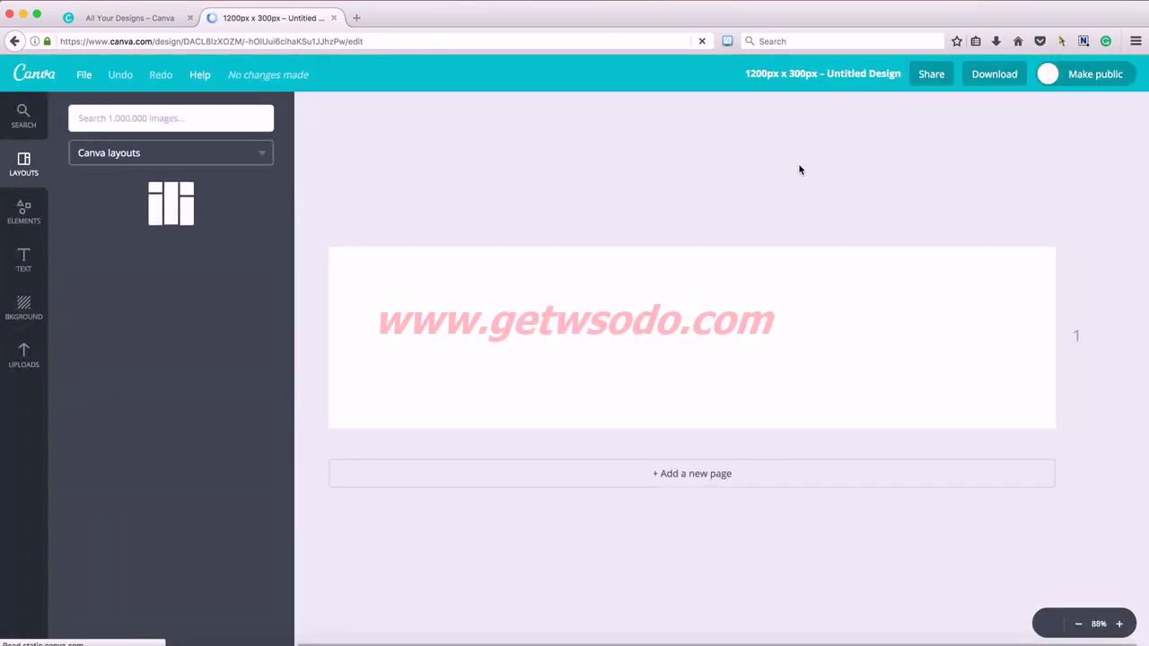
- Browse the Search, Layouts and Elements sidebar panels
click(23, 117)
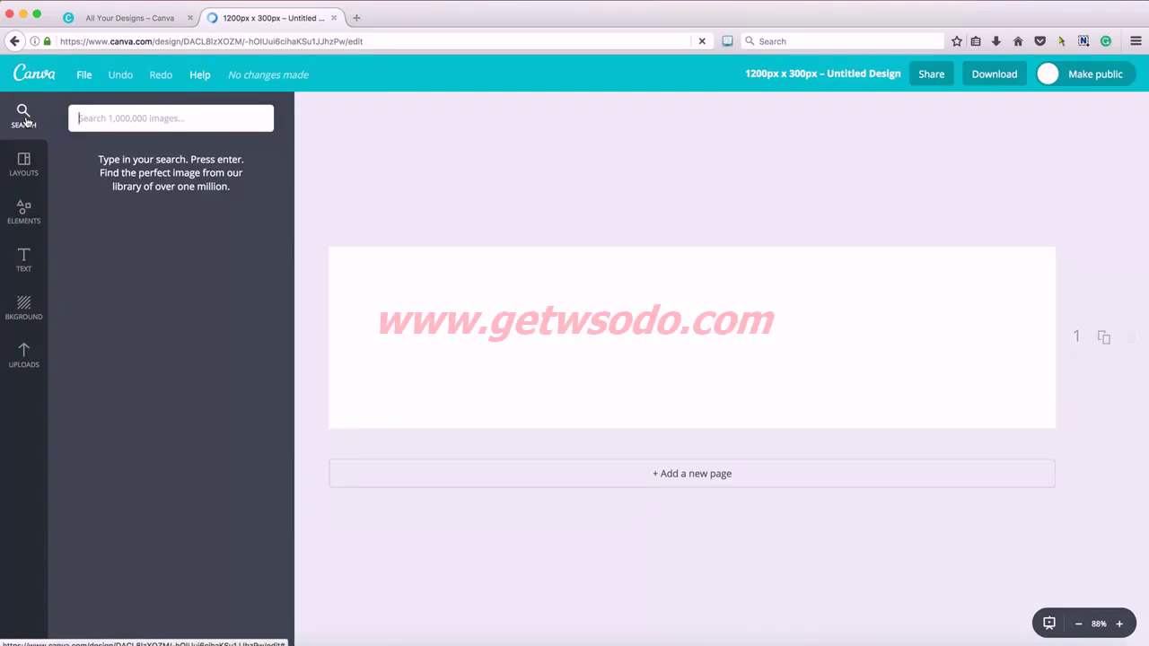
click(35, 164)
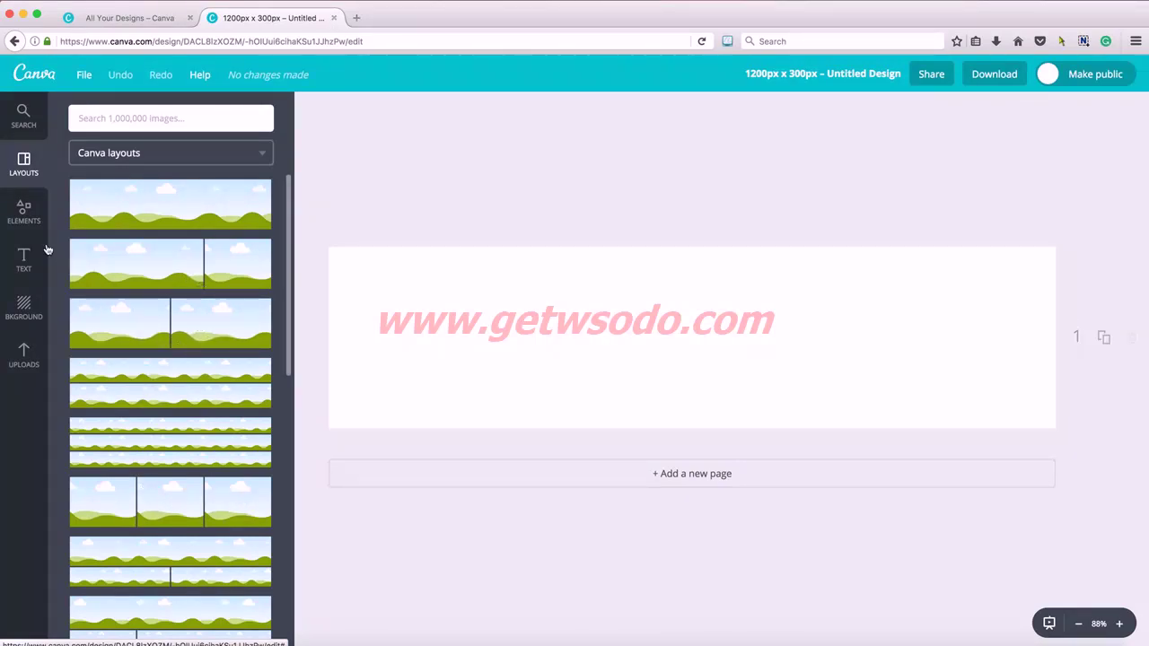
click(27, 212)
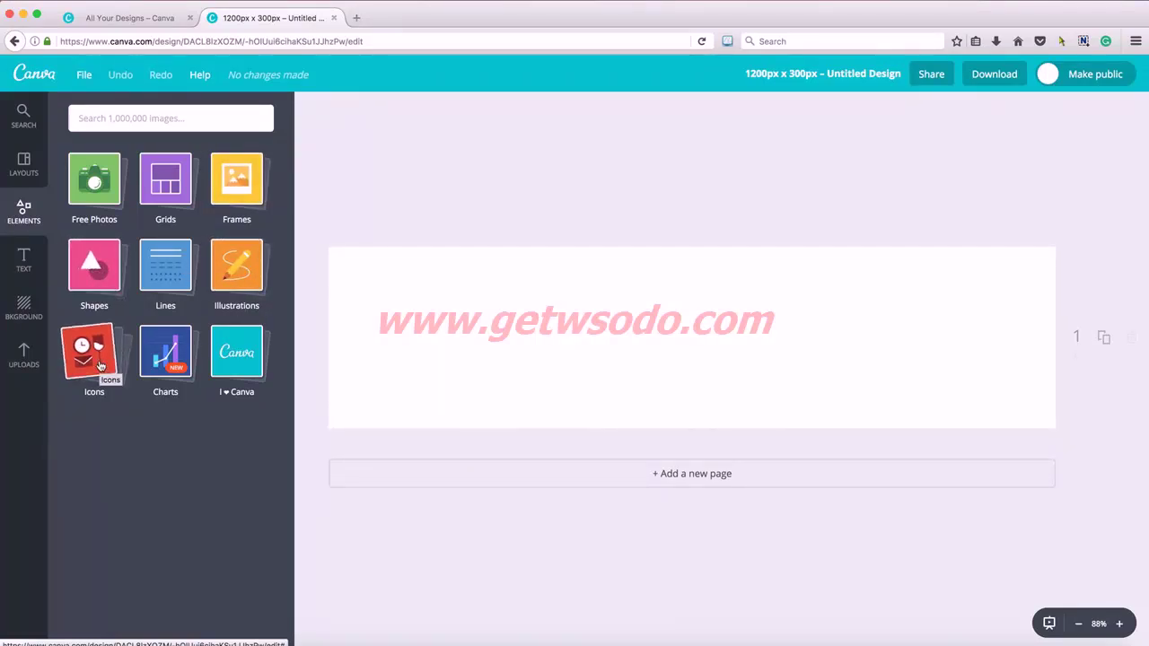
- Show the Text panel and scroll through its heading, subheading and body styles
click(43, 256)
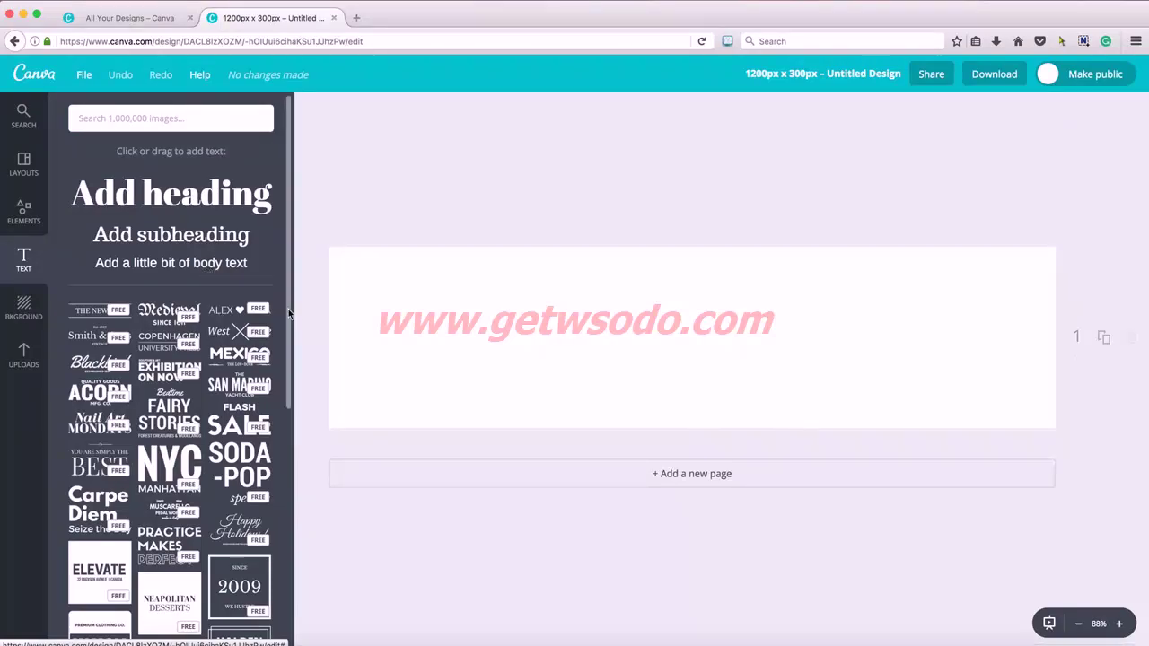
scroll(287, 345, down, 5)
scroll(278, 448, down, 5)
scroll(279, 467, down, 2)
scroll(279, 485, up, 15)
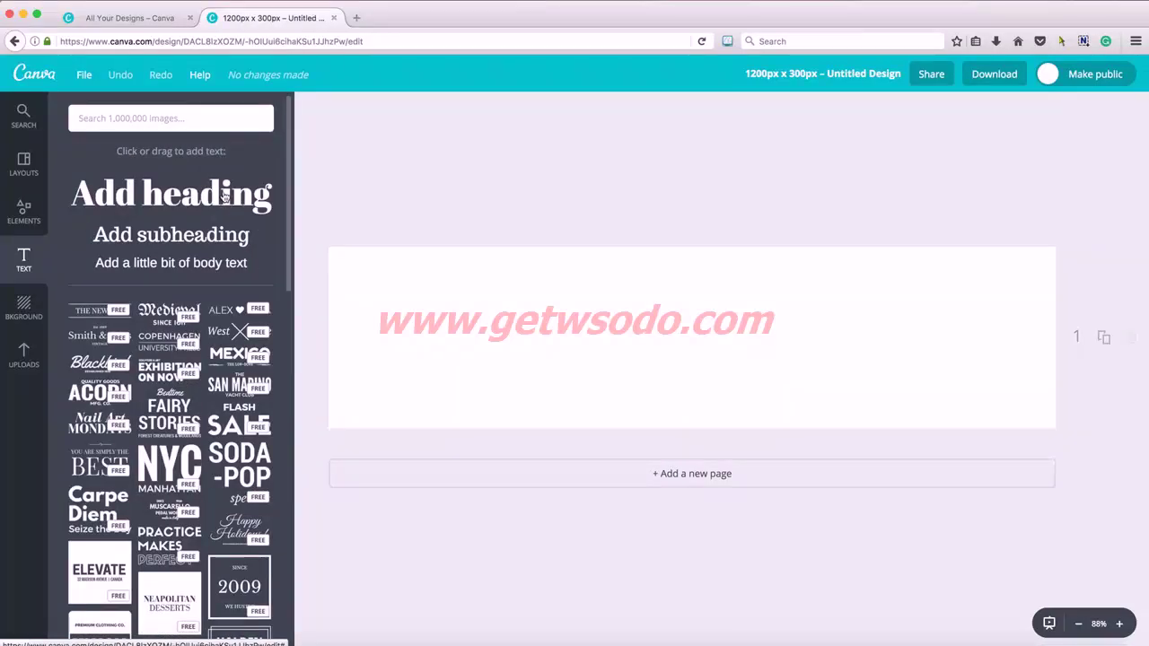
- Add an 'Add heading' text box and switch its font to Playfair Display
click(224, 196)
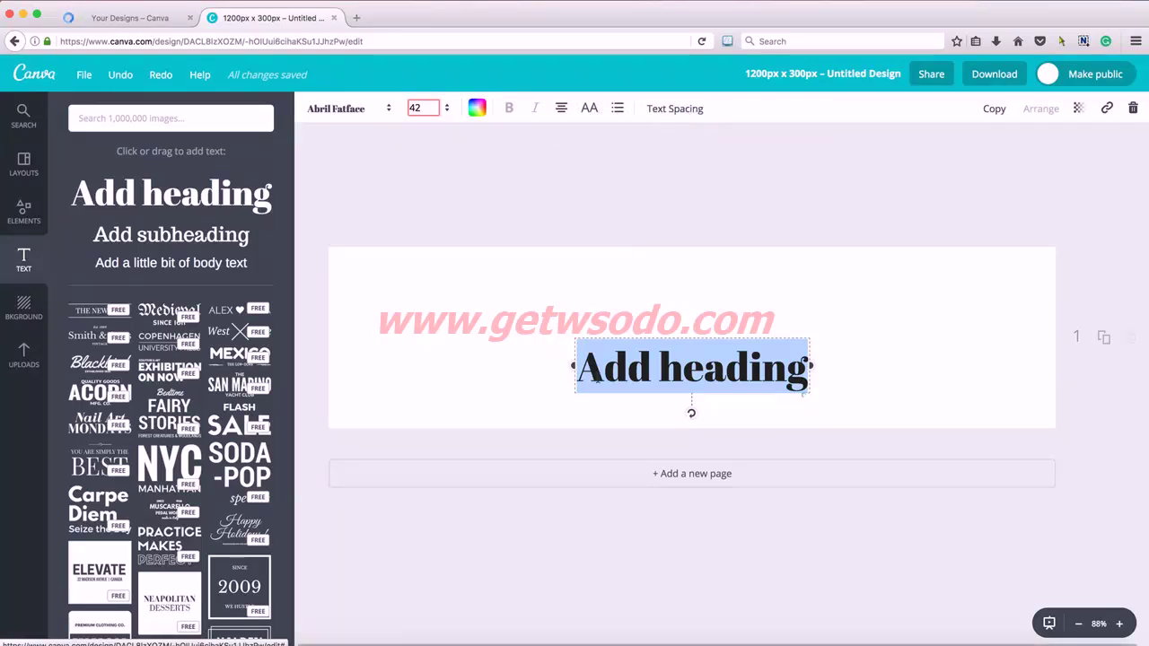
click(751, 370)
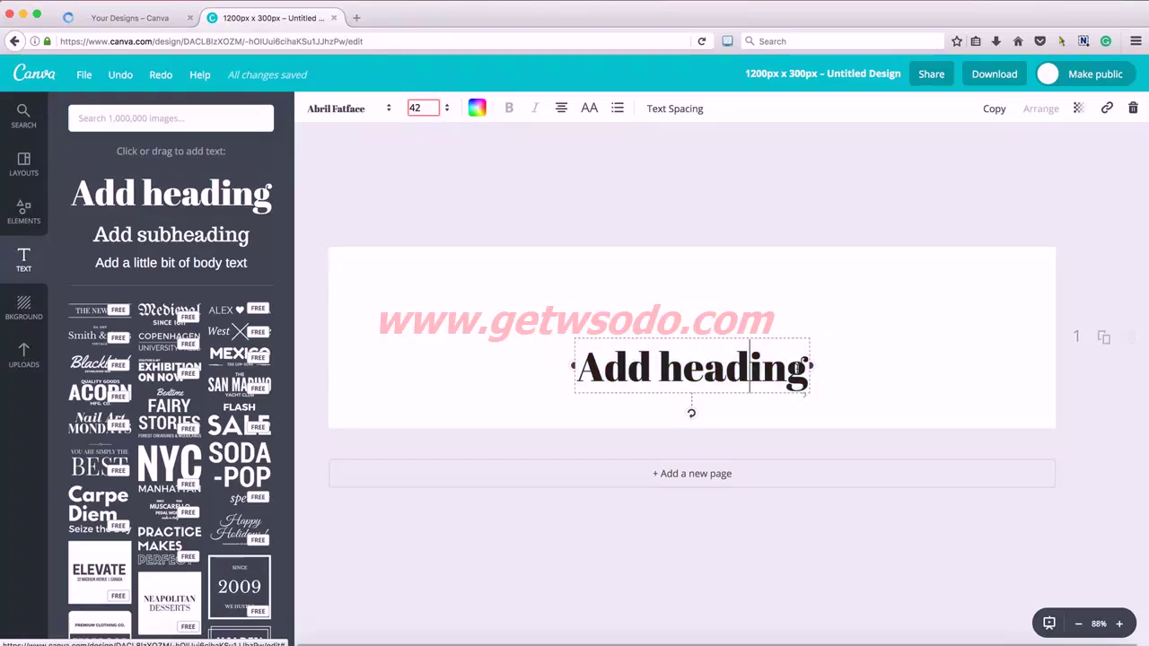
drag(805, 370, 579, 366)
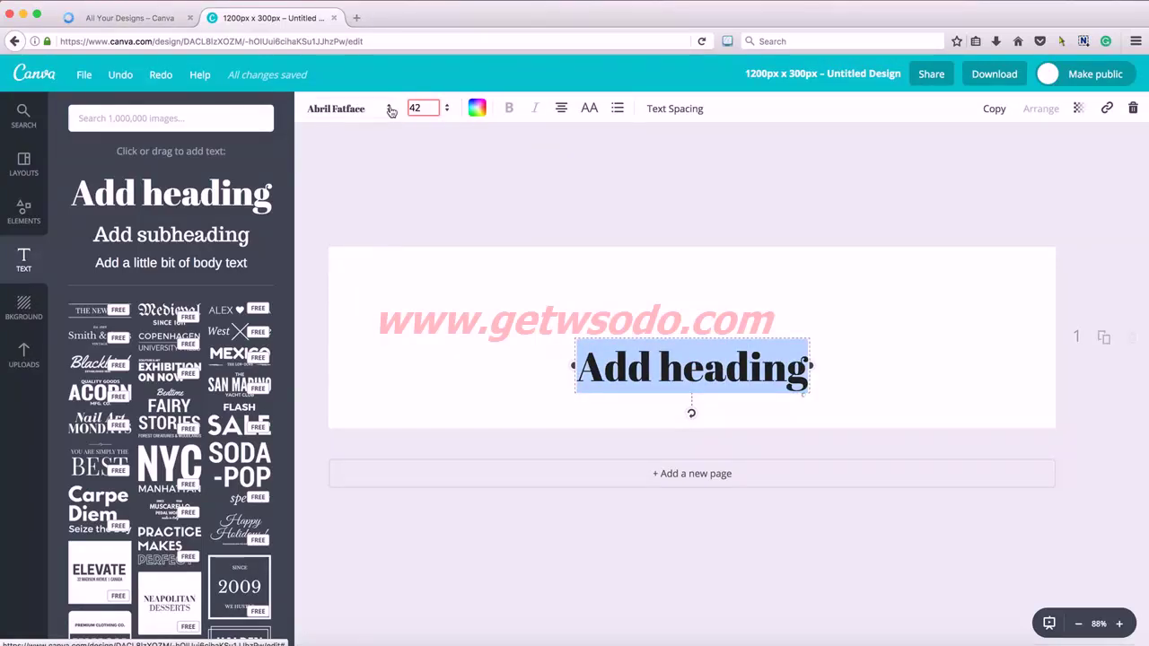
click(390, 109)
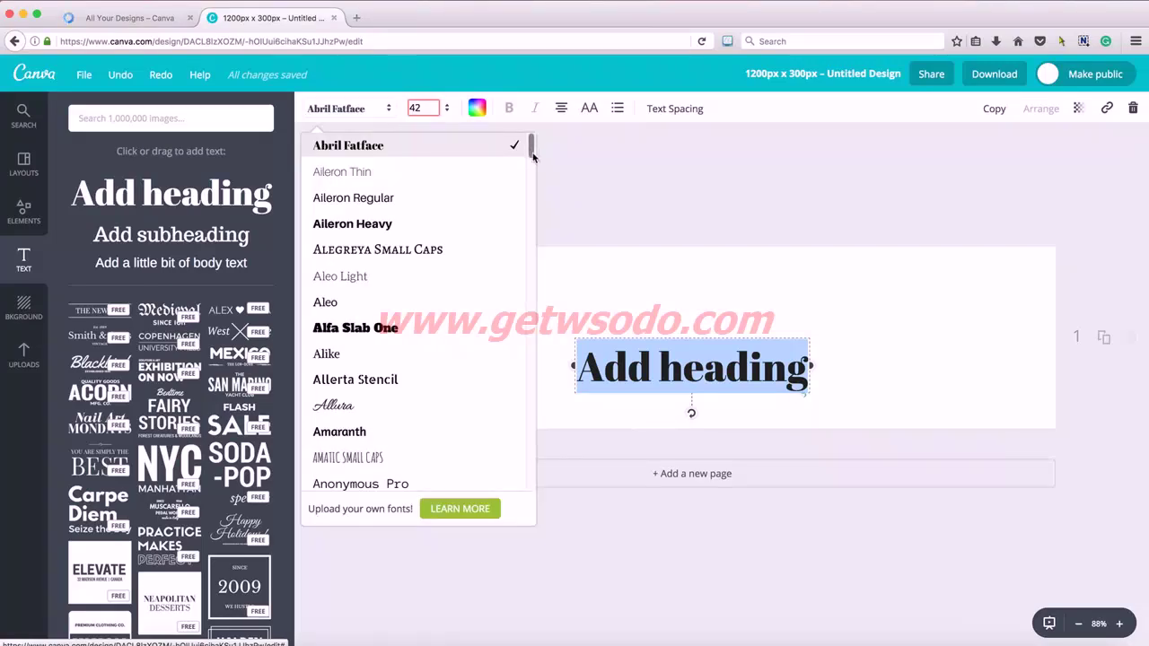
drag(531, 151, 524, 248)
scroll(520, 319, down, 15)
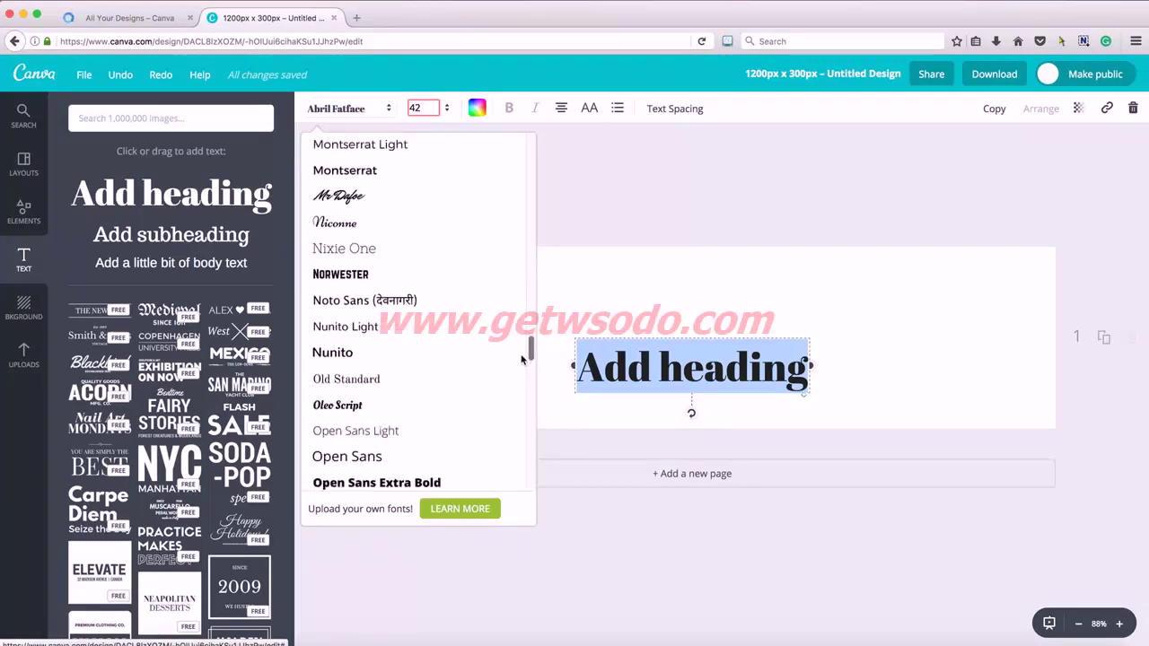
scroll(521, 377, down, 5)
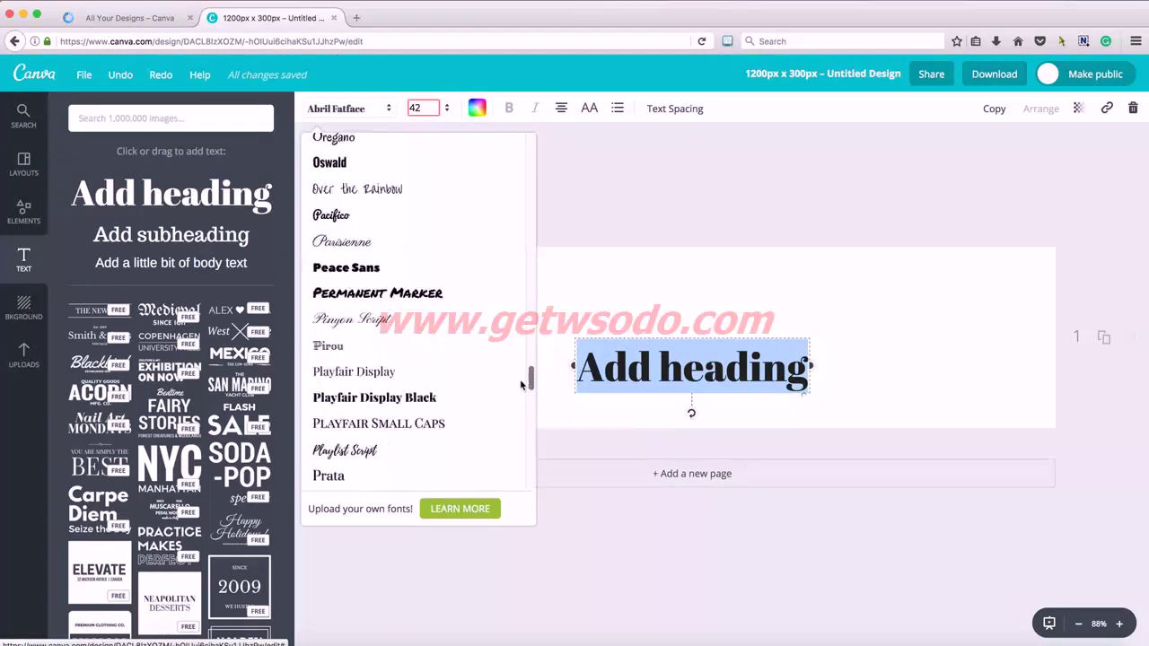
click(409, 368)
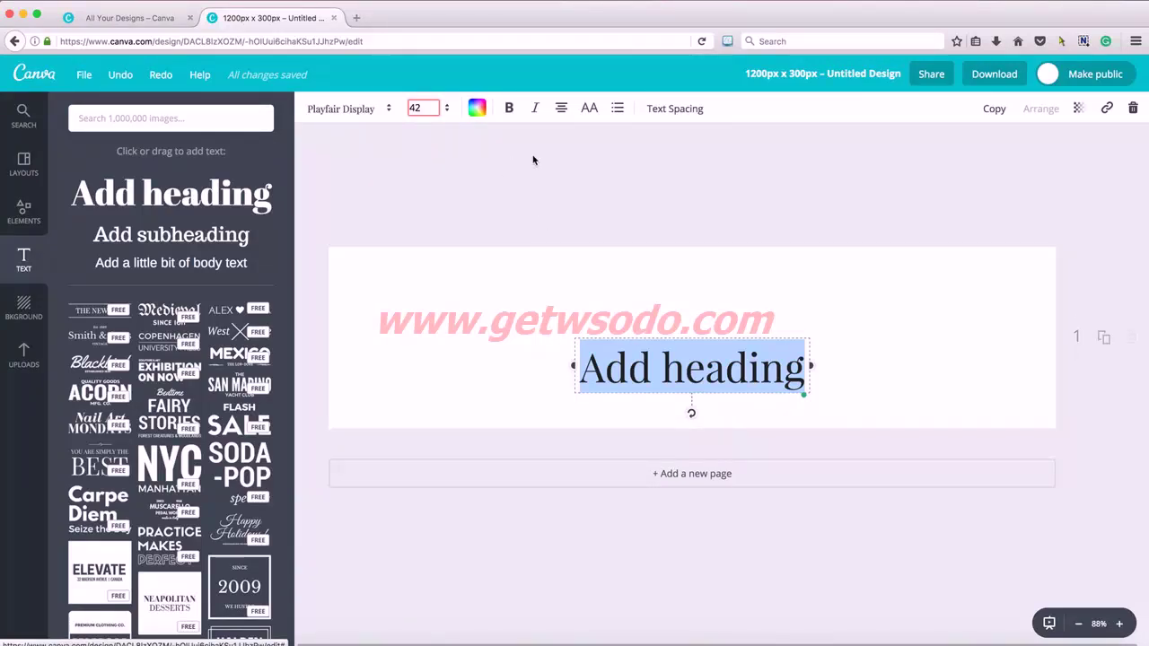
- Make the heading size 96, retype it as 'Maryanne & Co.', and centre it
click(427, 110)
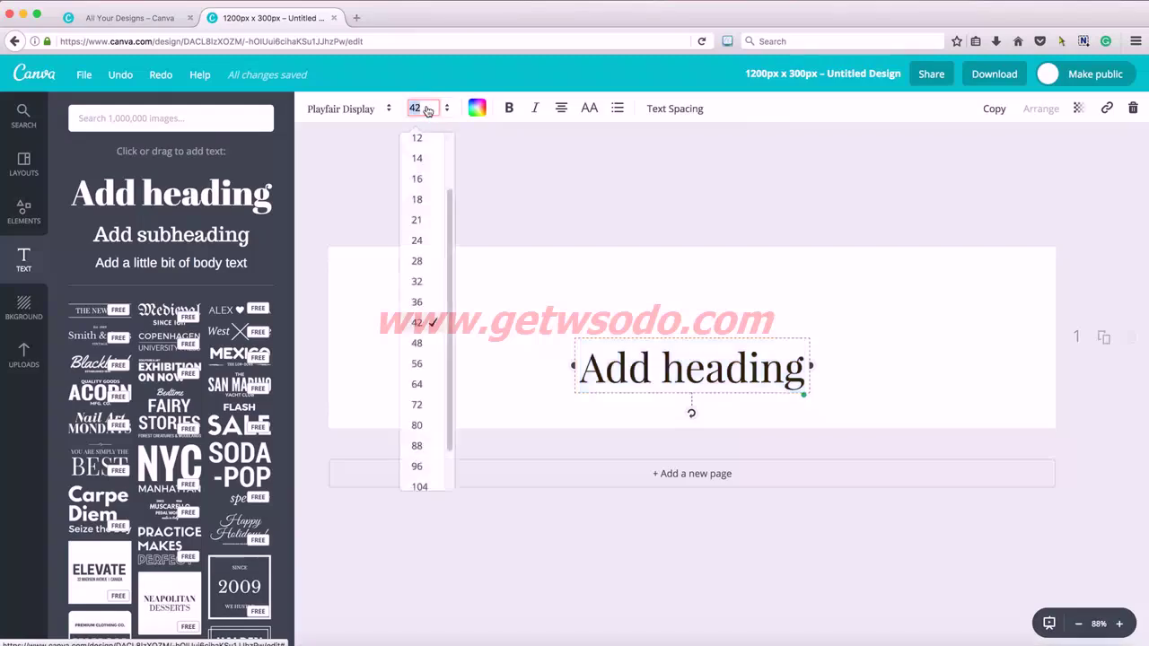
click(418, 467)
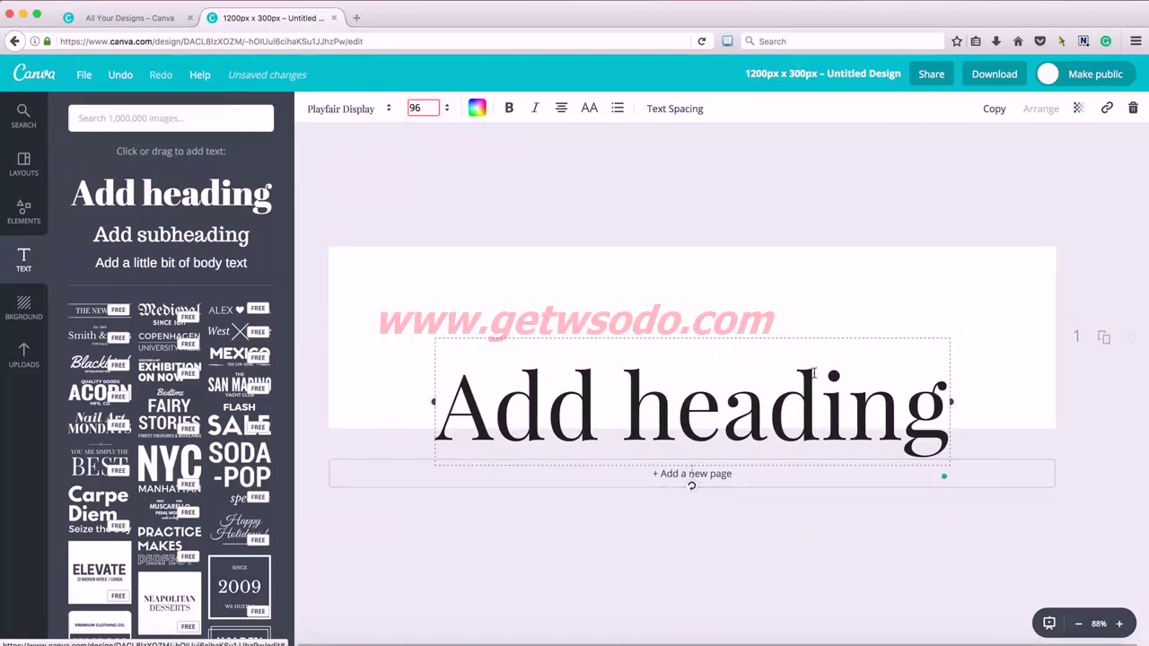
drag(939, 391, 437, 384)
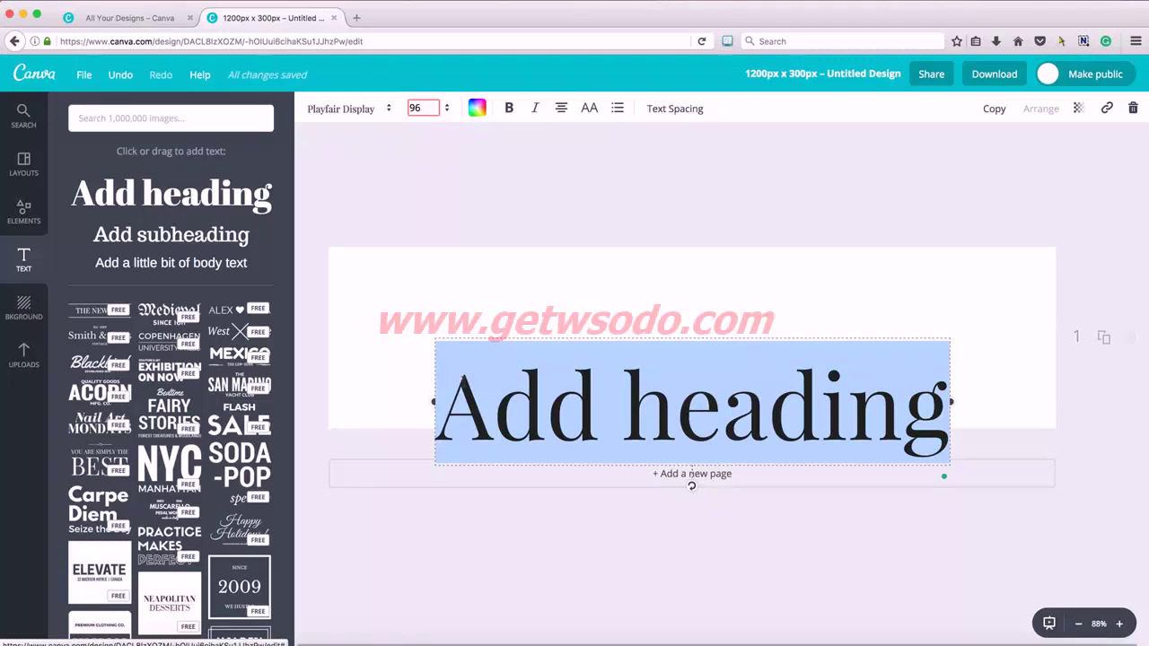
text(Maryan)
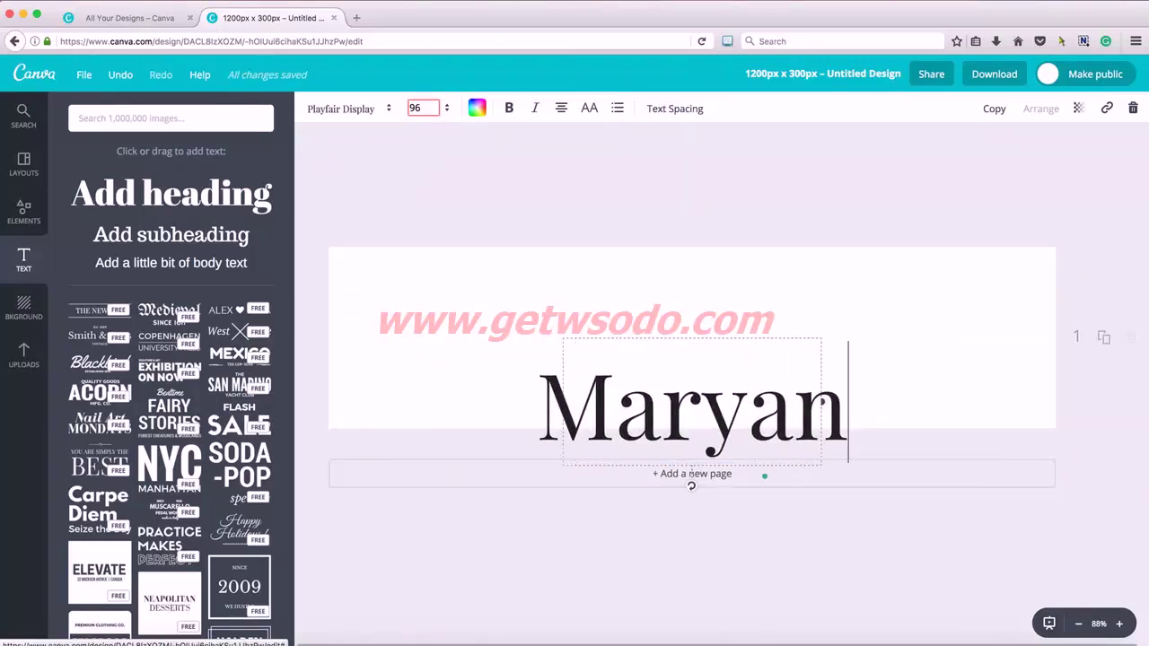
text(ne & C)
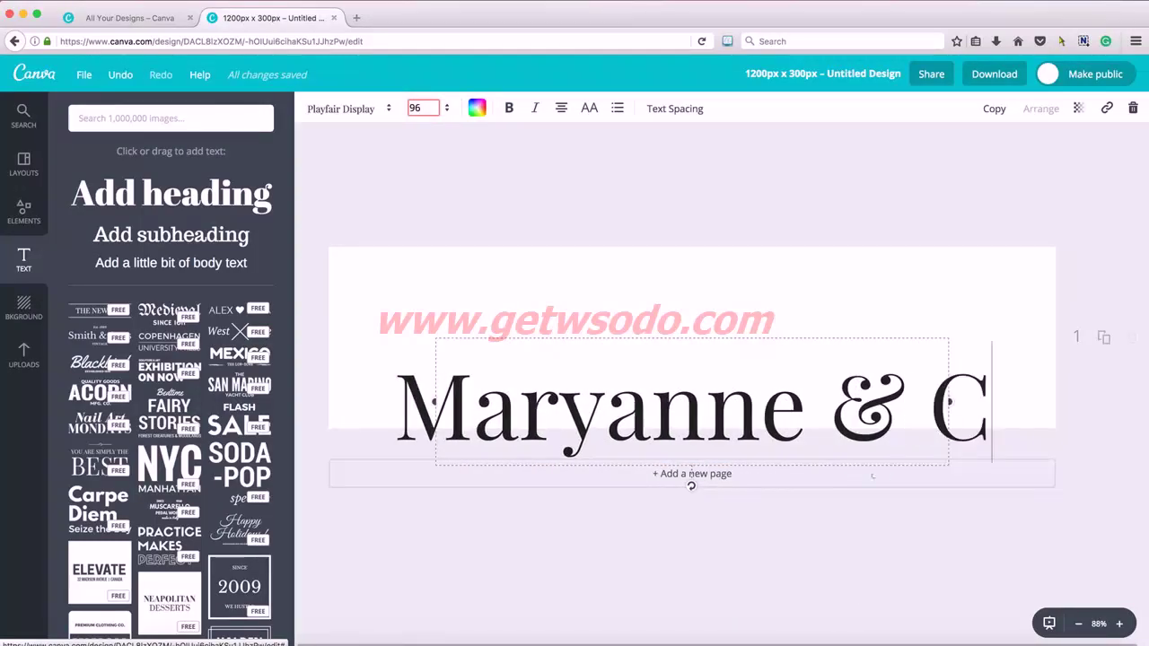
text(o.)
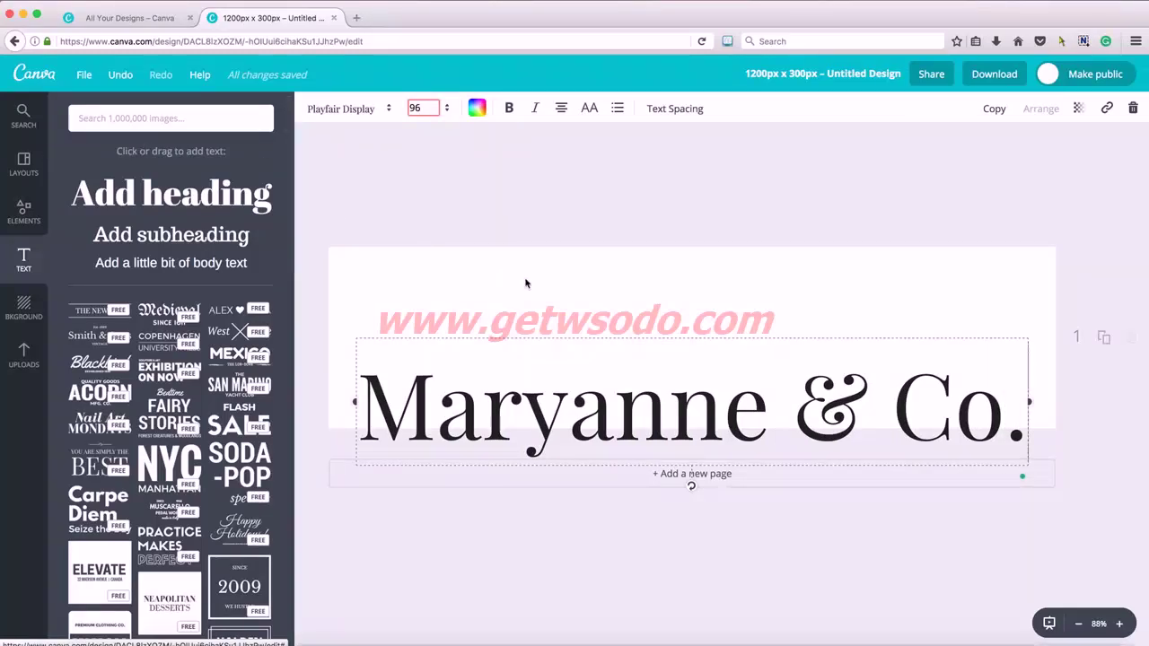
click(526, 283)
drag(637, 402, 633, 342)
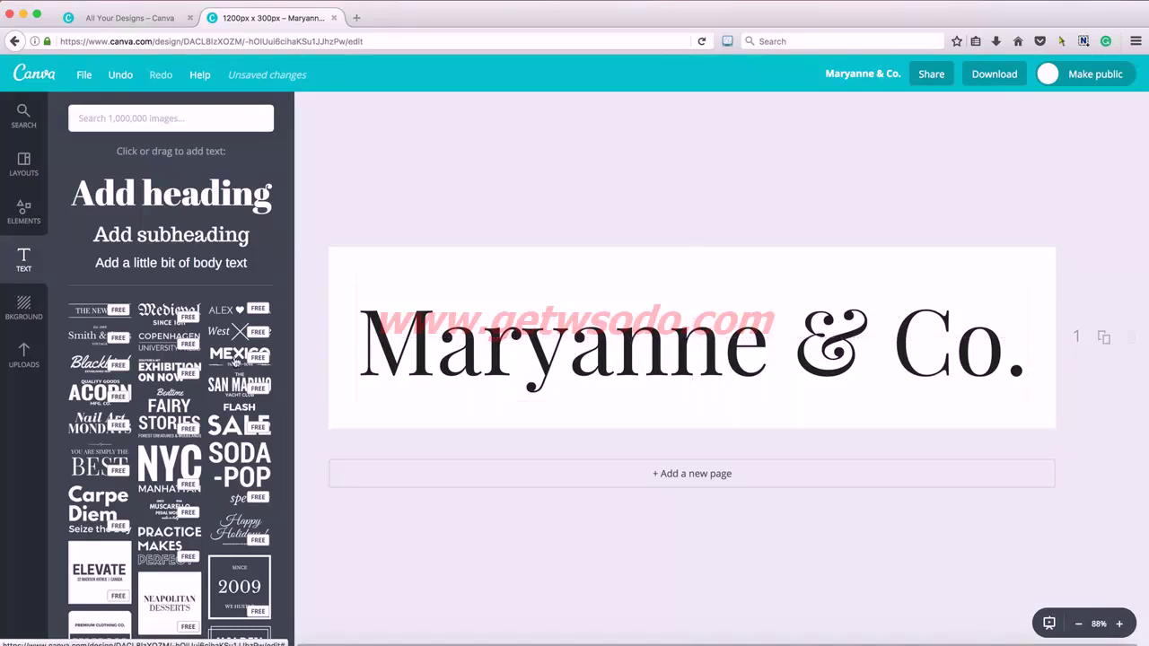
- Add a subheading, nudge the heading, and place the subheading lower on the banner
click(231, 241)
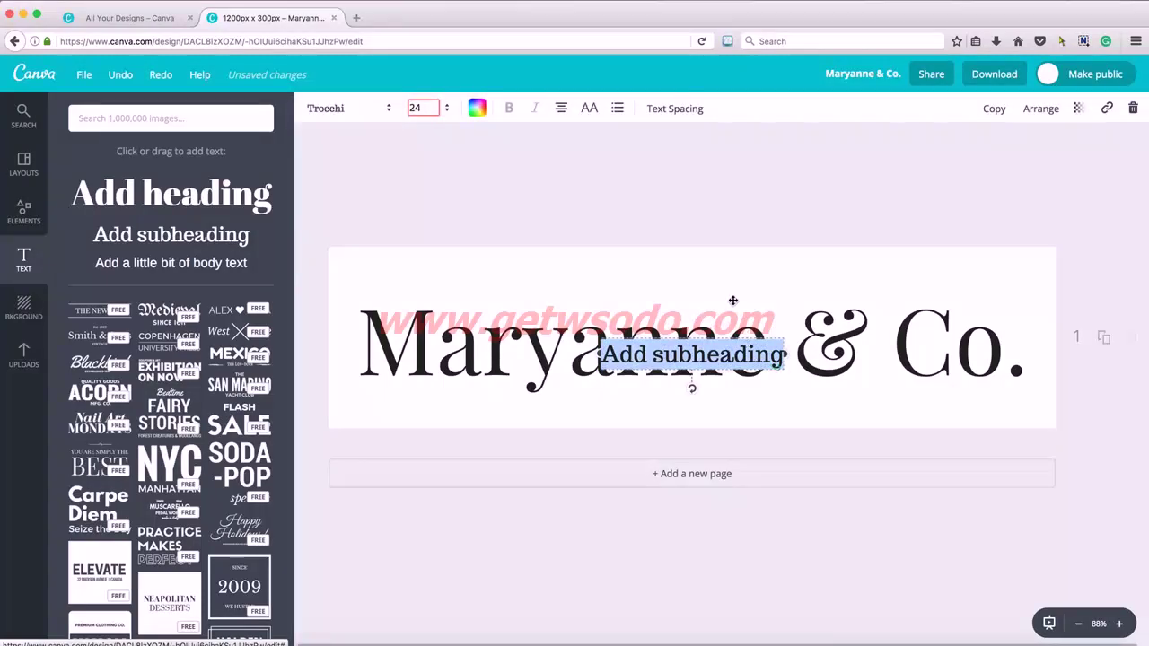
drag(713, 306, 713, 269)
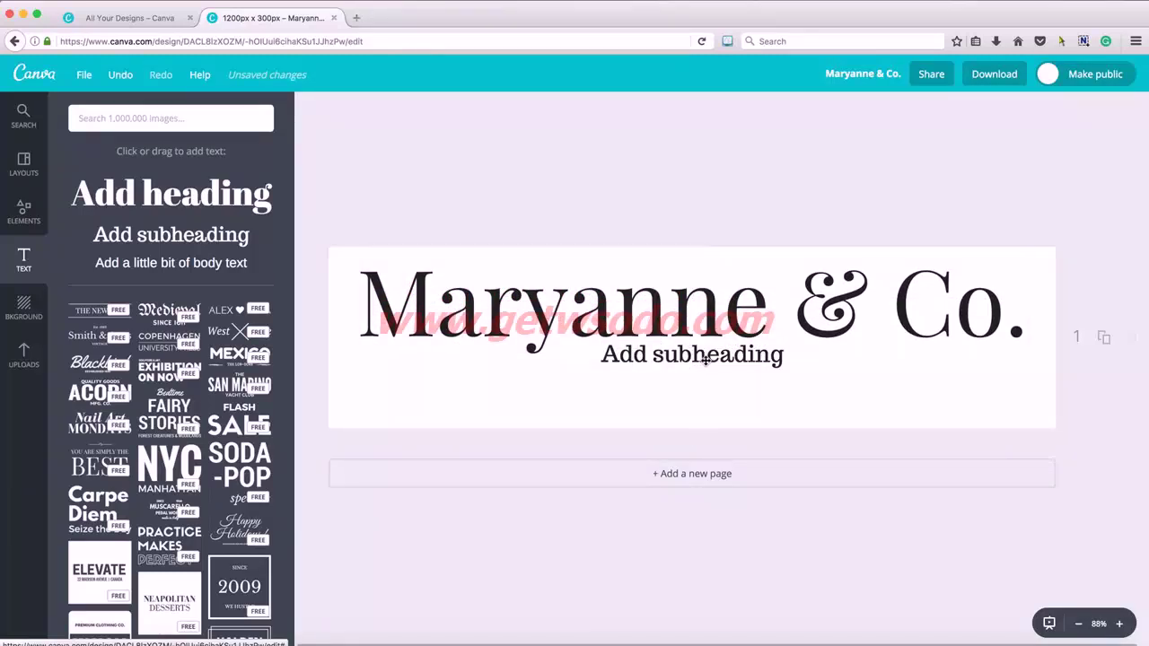
drag(709, 362, 706, 402)
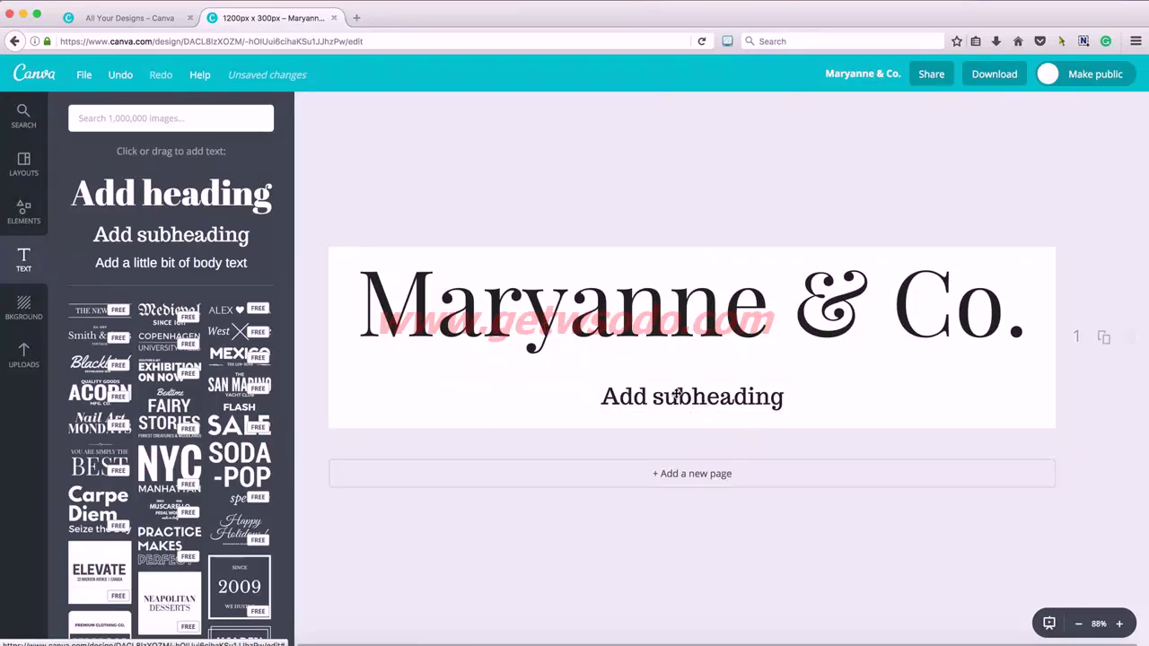
- Set the subheading font to Montserrat and retype it as 'A WORDPRESS THEME'
click(678, 395)
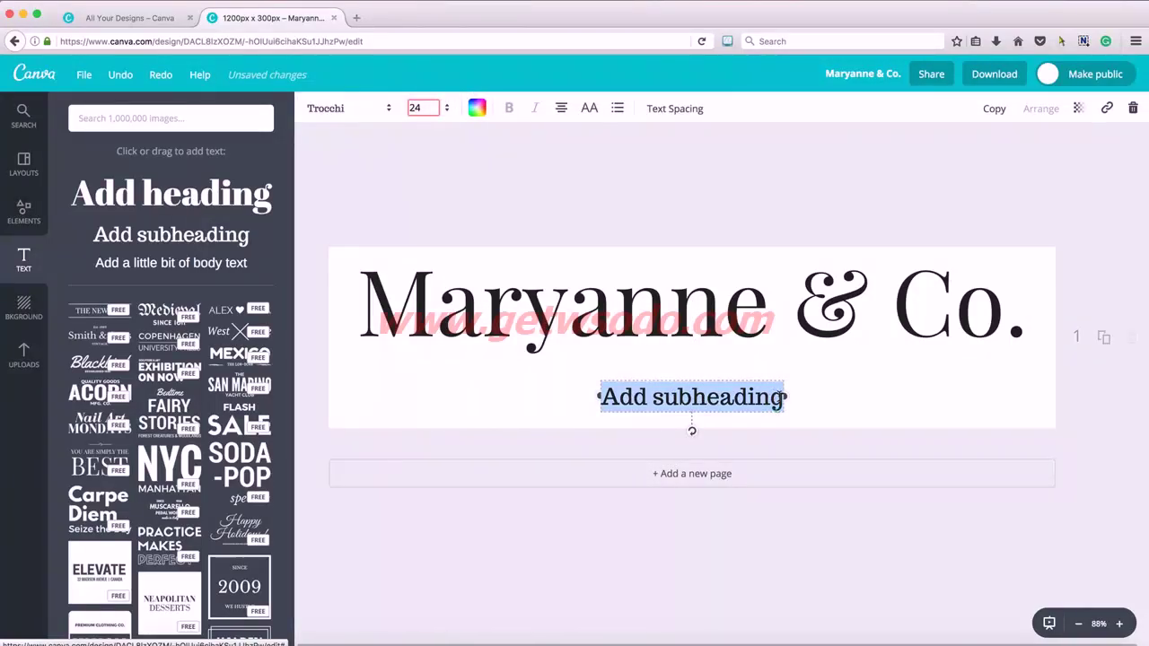
click(785, 397)
drag(785, 397, 600, 396)
click(343, 113)
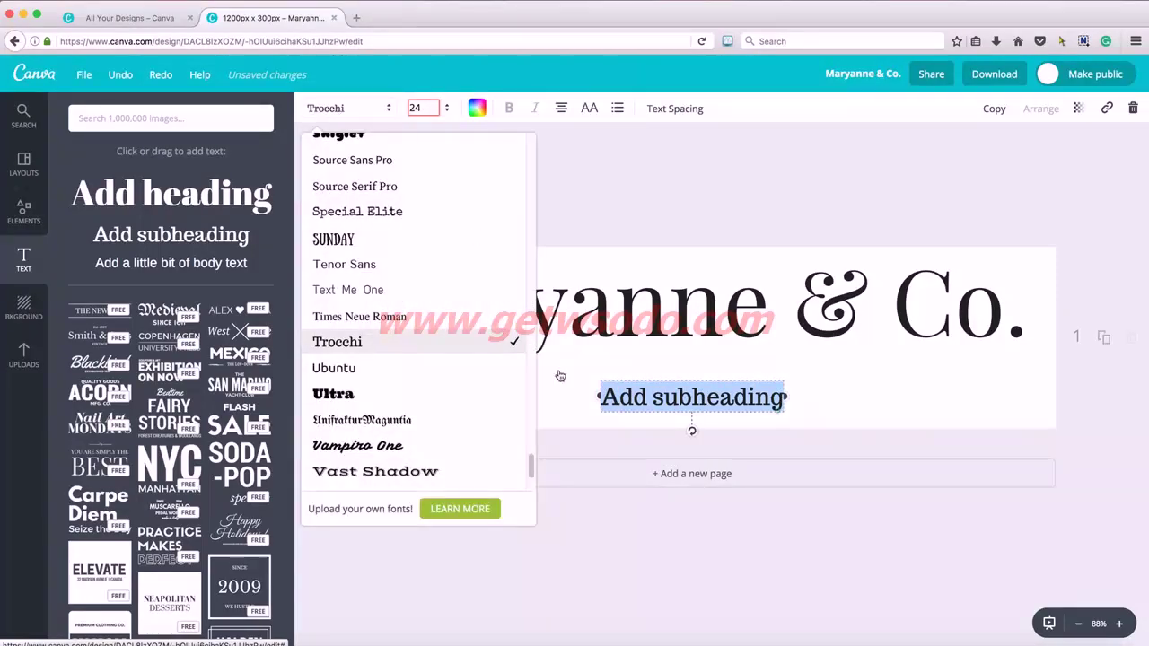
drag(526, 436, 511, 331)
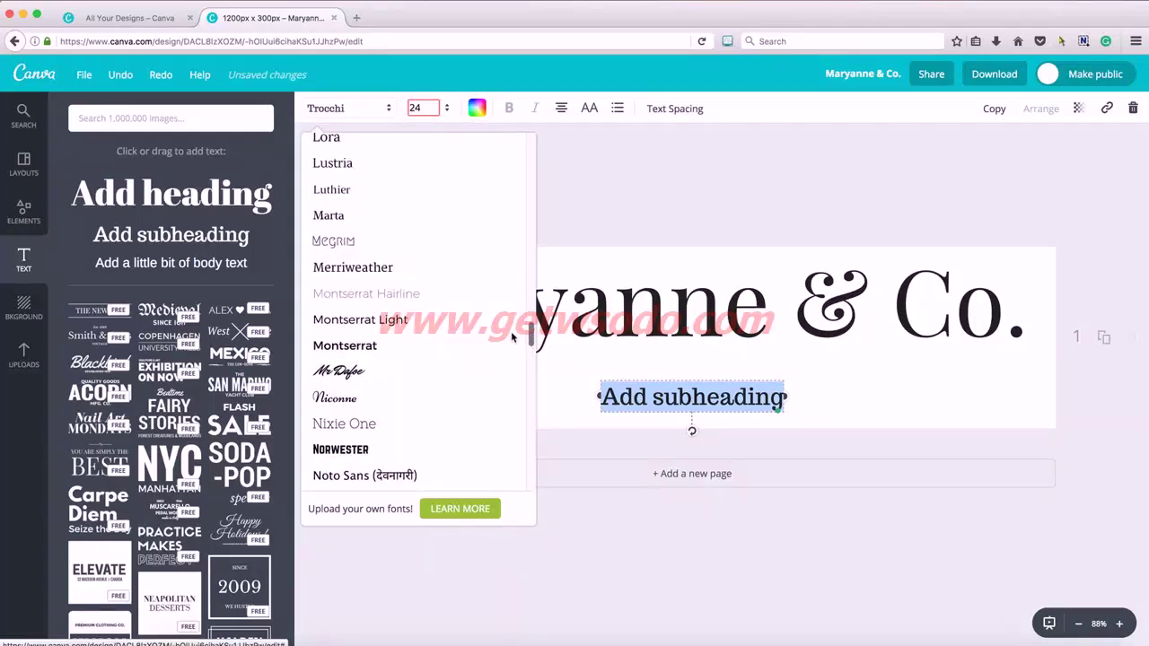
click(345, 346)
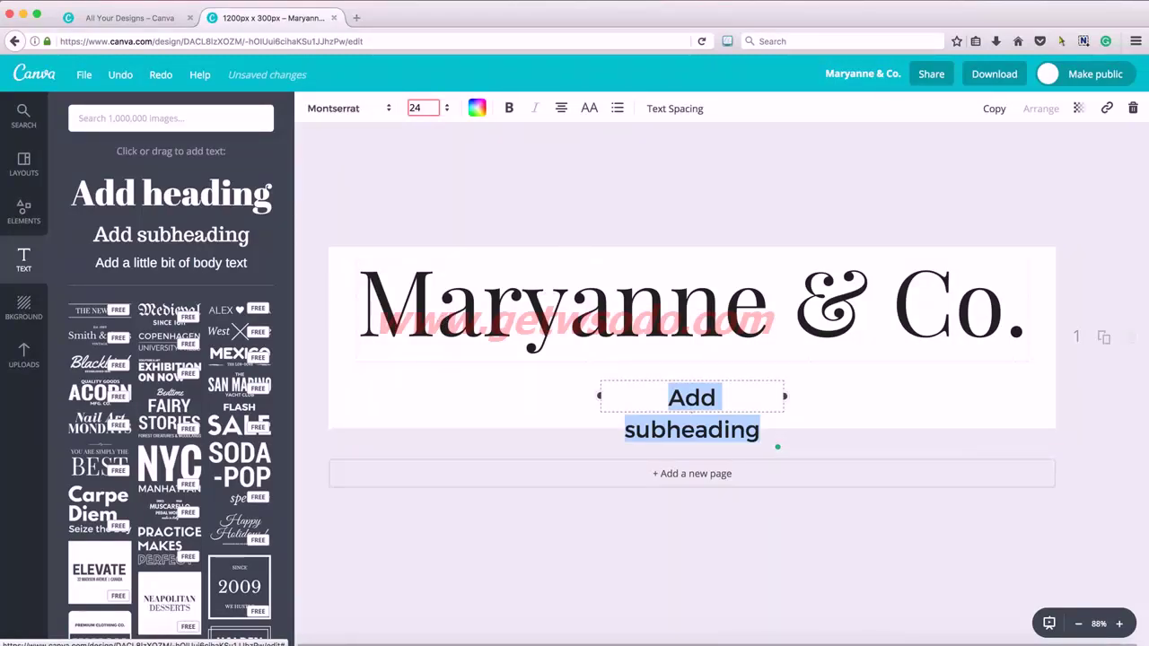
drag(760, 430, 669, 398)
text(A)
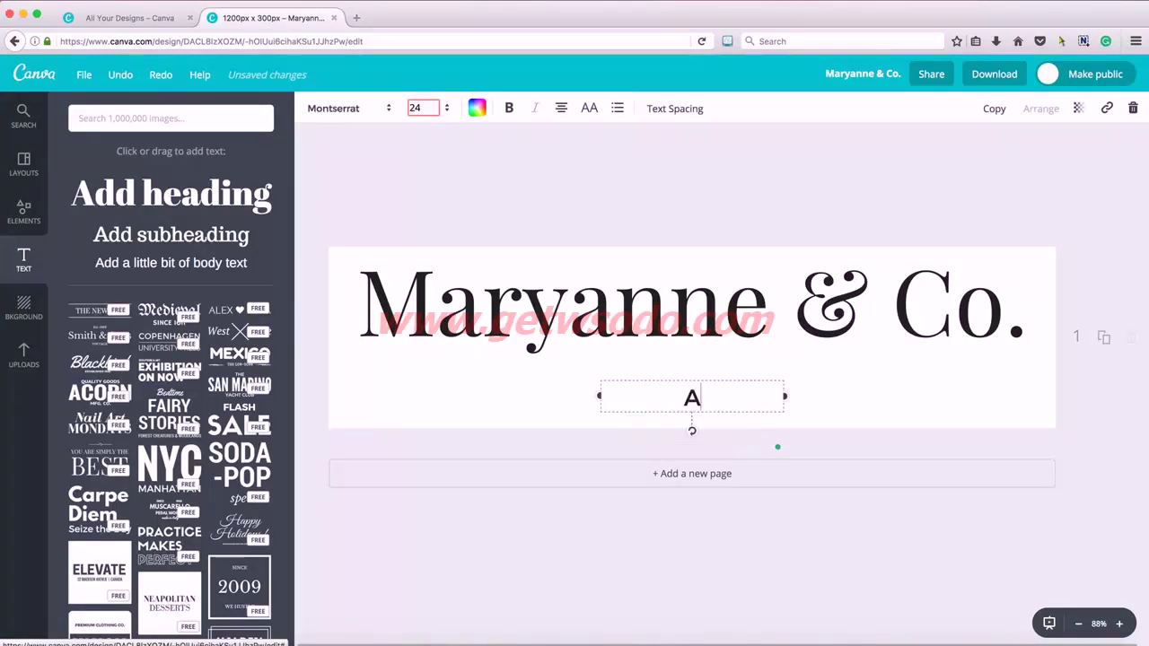
text( WORDPRESS THEME)
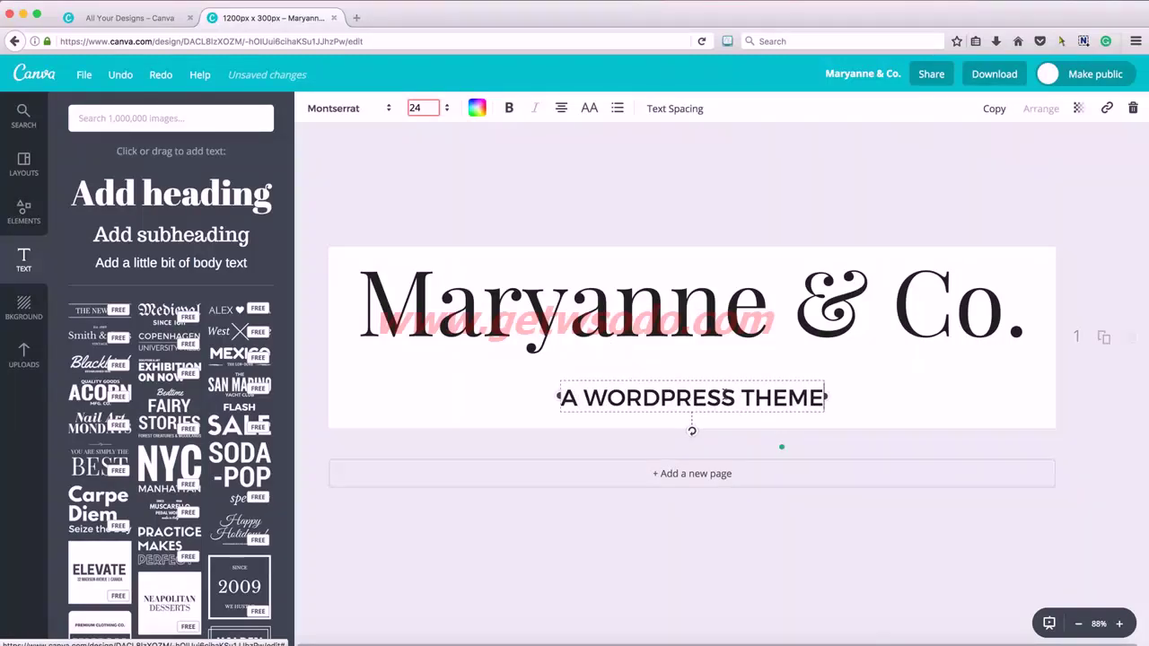
- Give the subtitle font size 18 and letter spacing 100
click(447, 109)
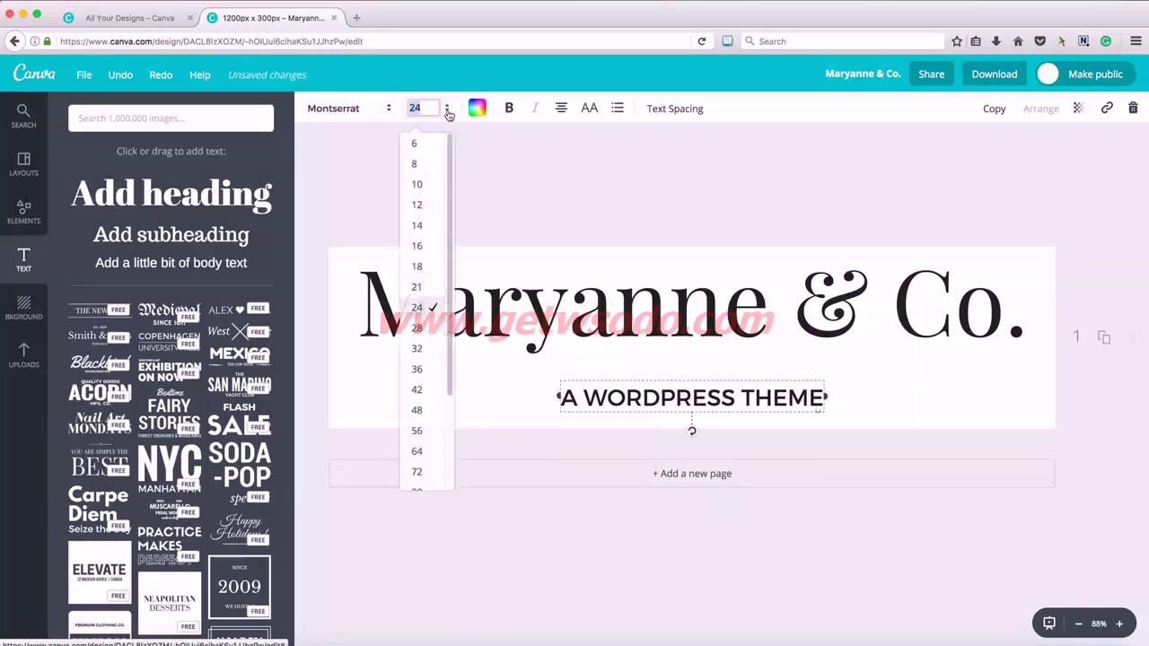
click(421, 266)
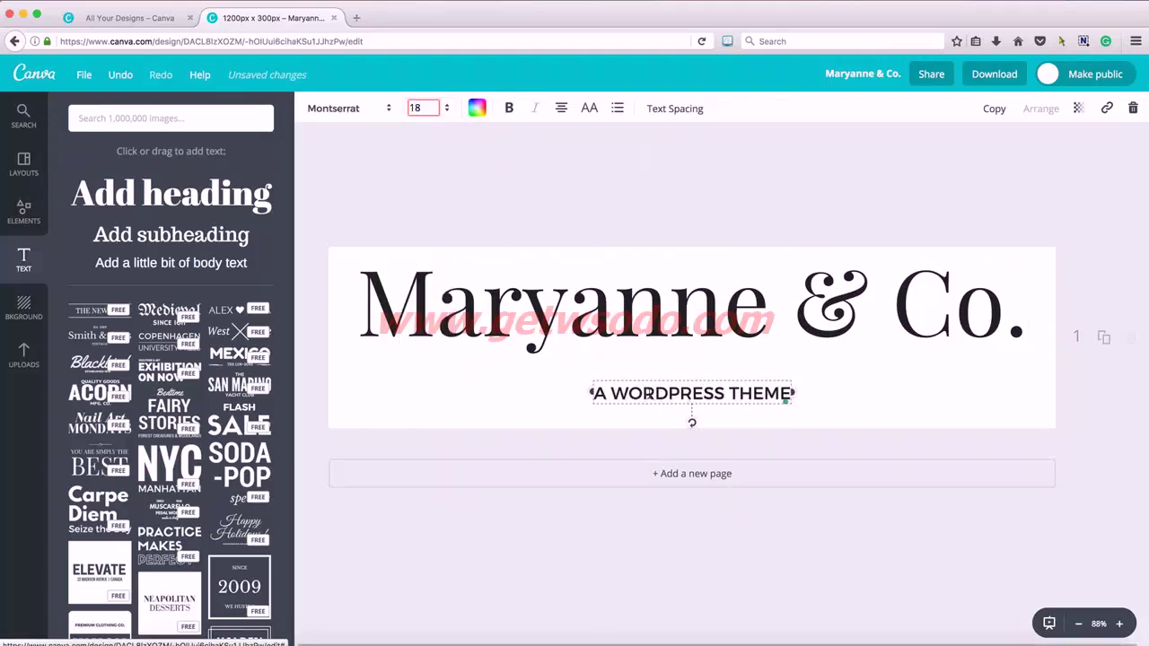
click(684, 114)
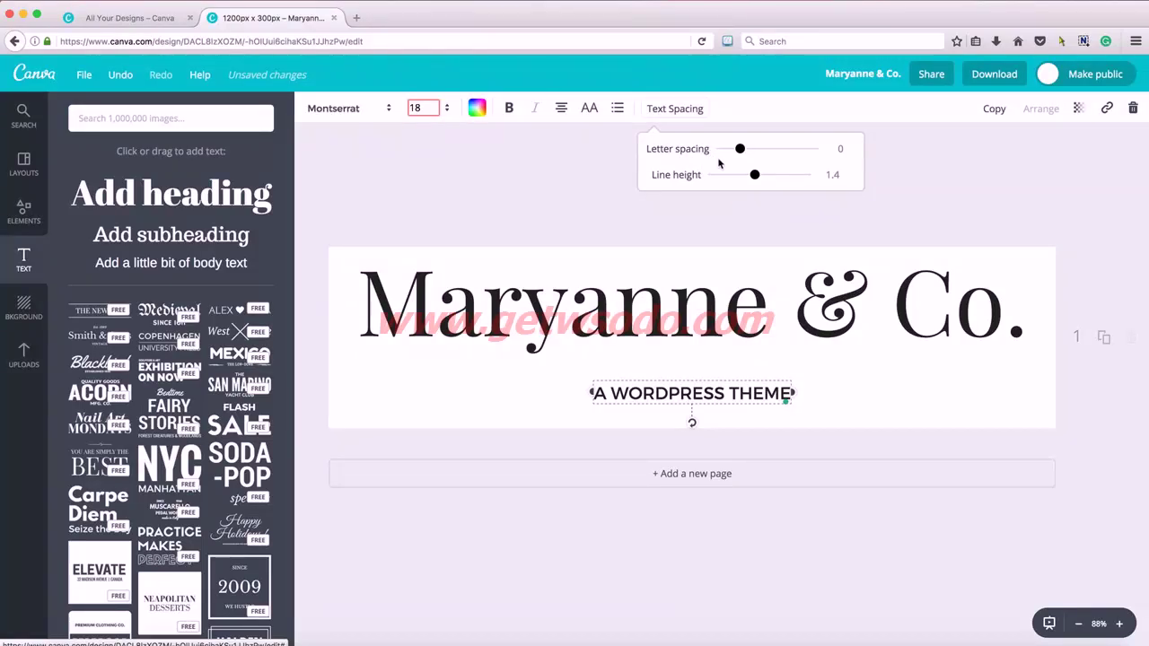
drag(740, 149, 750, 152)
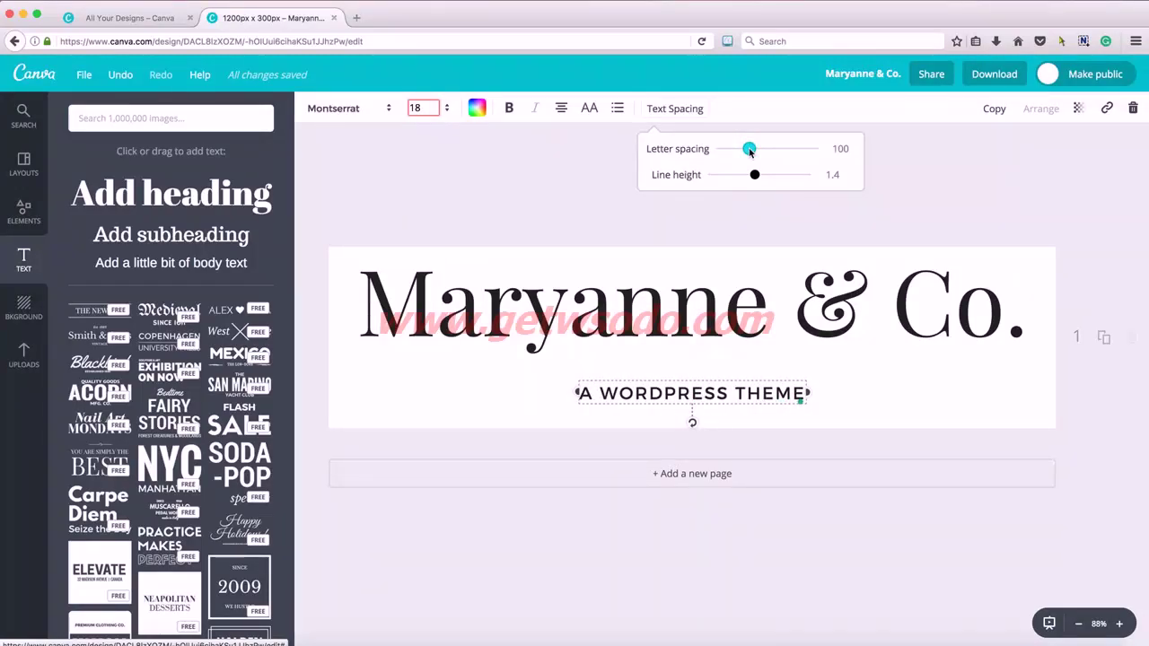
drag(751, 152, 750, 151)
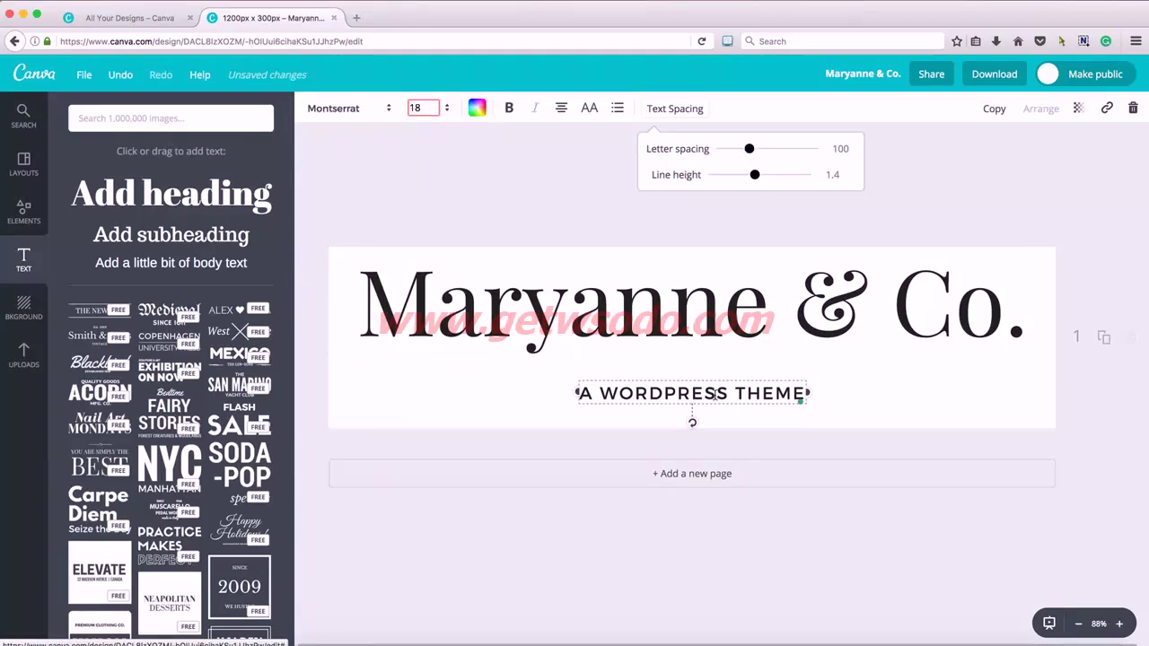
- Align the heading and subtitle centrally, one directly above the other
drag(703, 310, 701, 326)
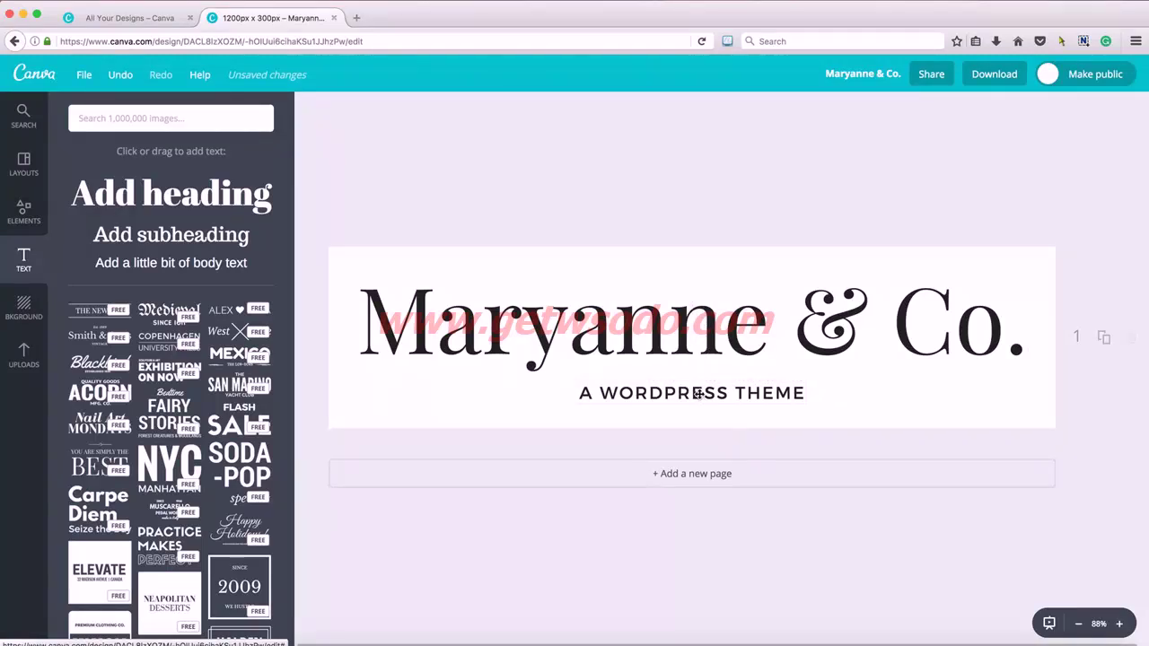
drag(698, 393, 701, 393)
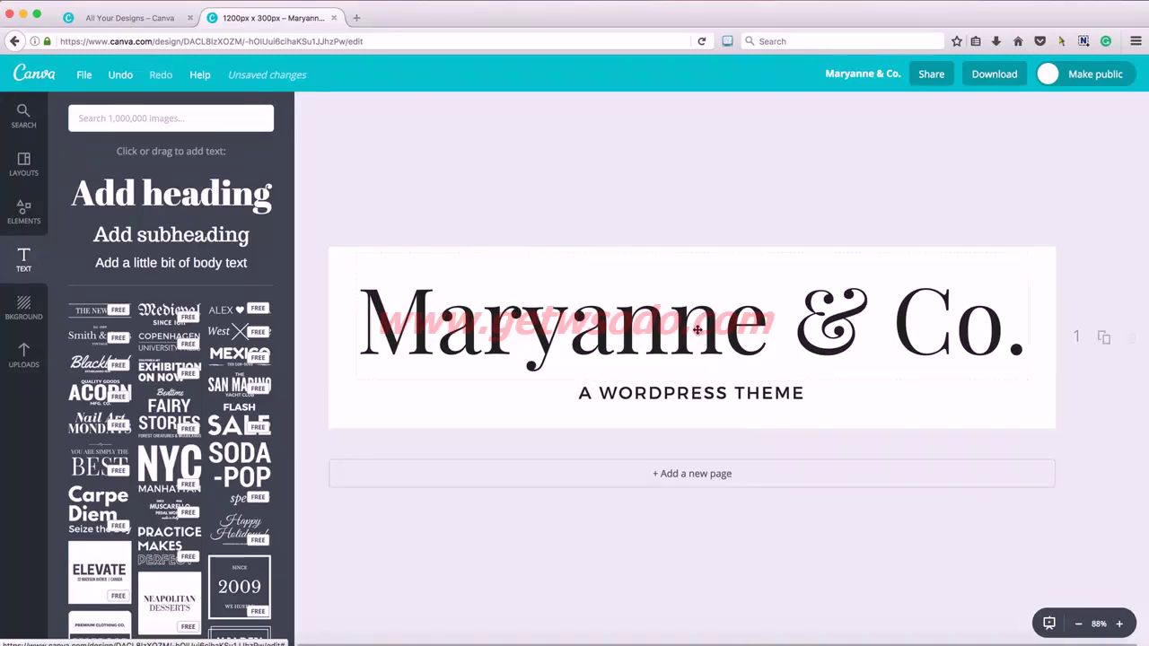
drag(697, 330, 697, 332)
- Try a light grey page background, then set it back to white
click(998, 73)
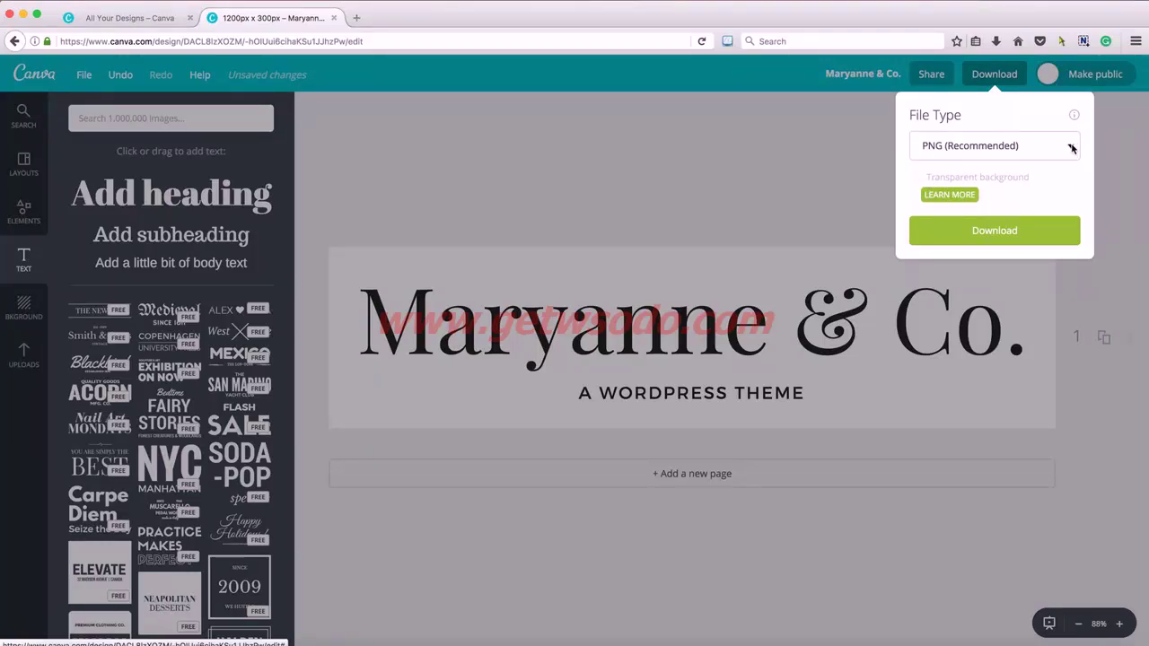
click(689, 188)
click(24, 307)
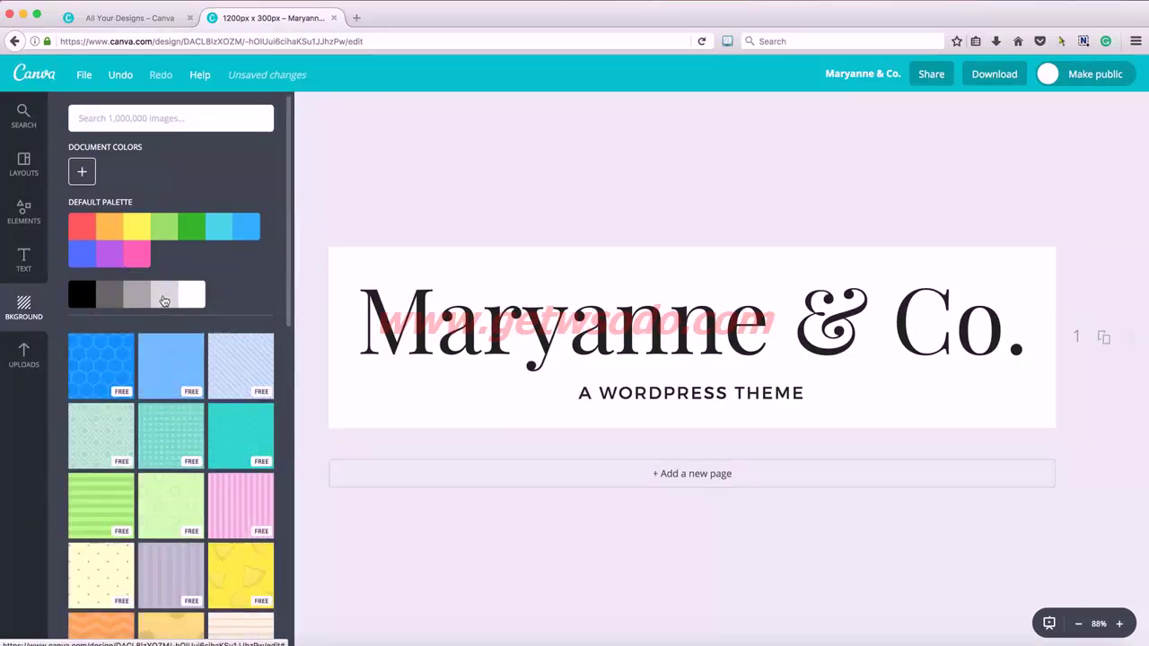
click(165, 301)
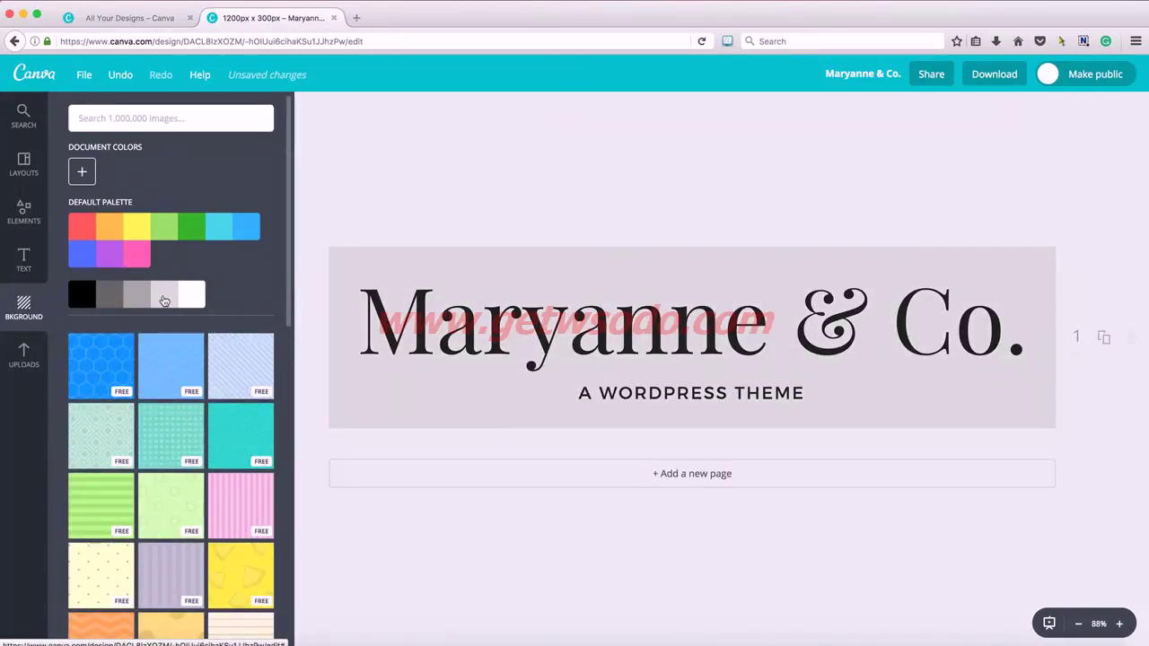
click(187, 296)
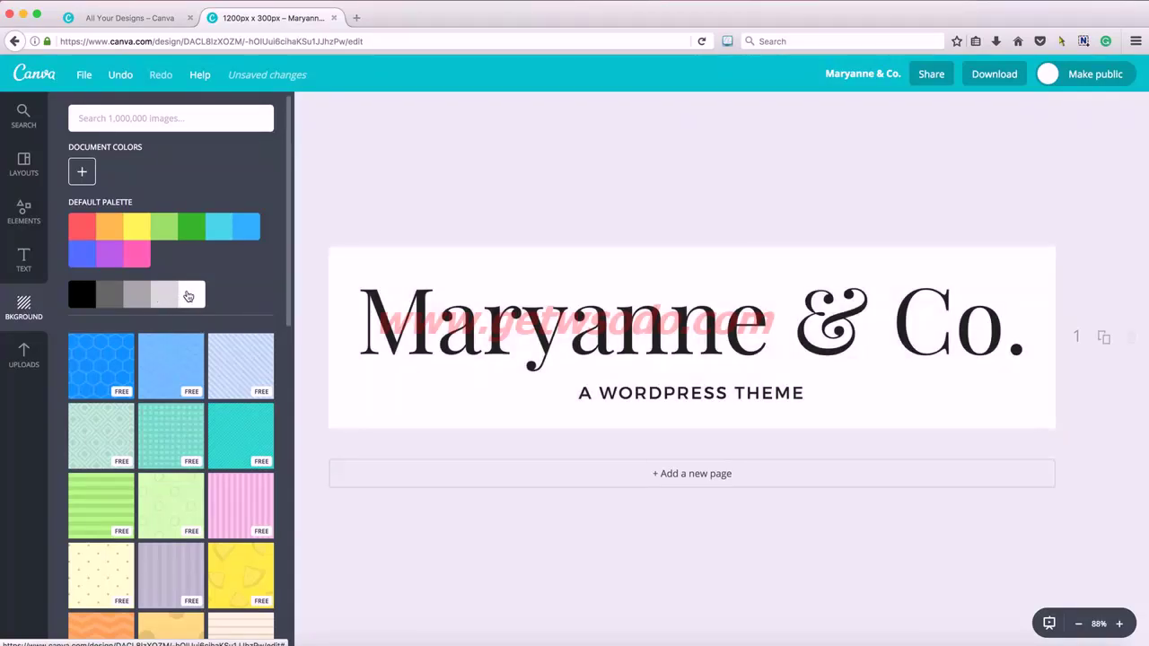
- Download the banner as 'Maryanne & Co..png' and save the design
click(994, 73)
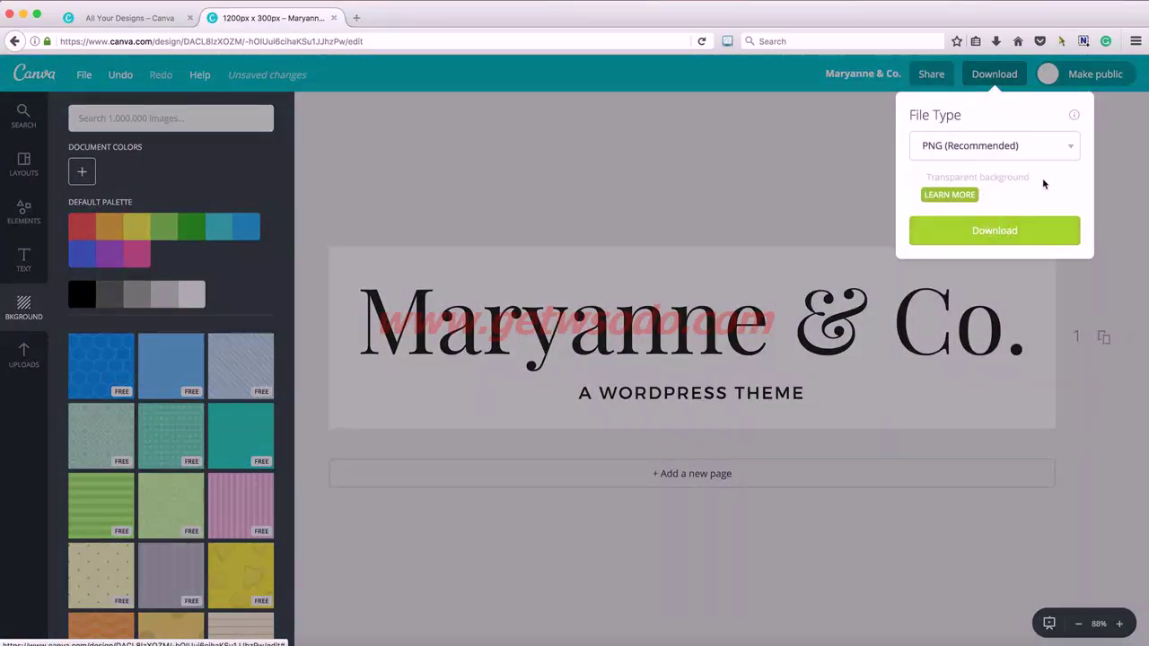
click(1068, 147)
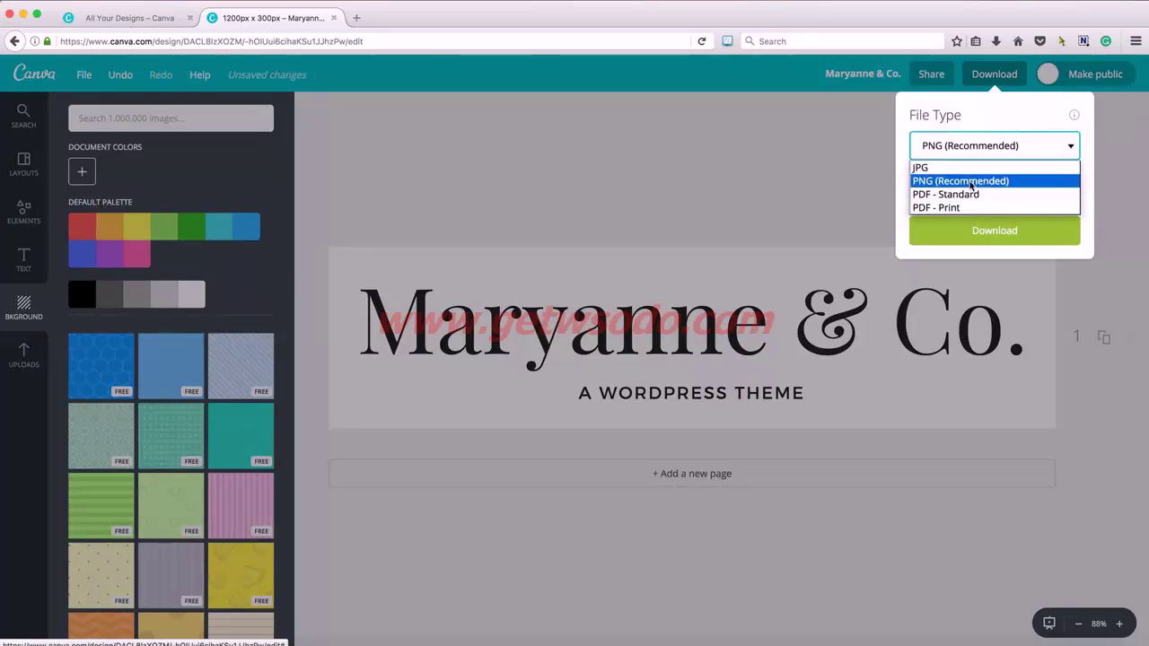
click(970, 236)
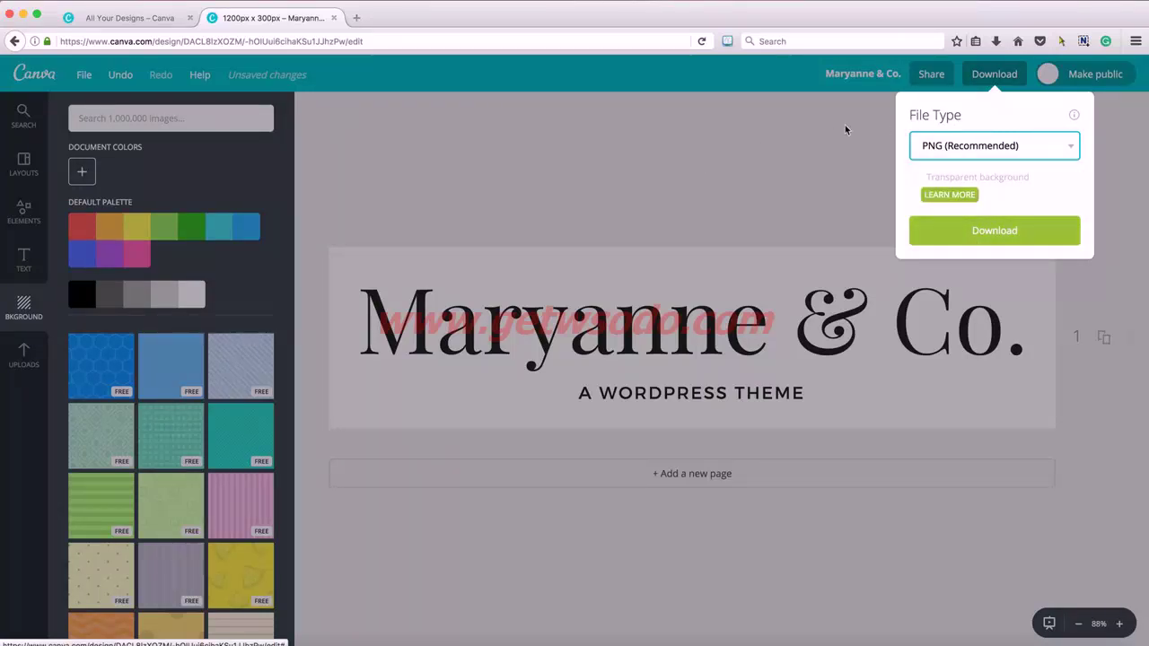
click(1008, 233)
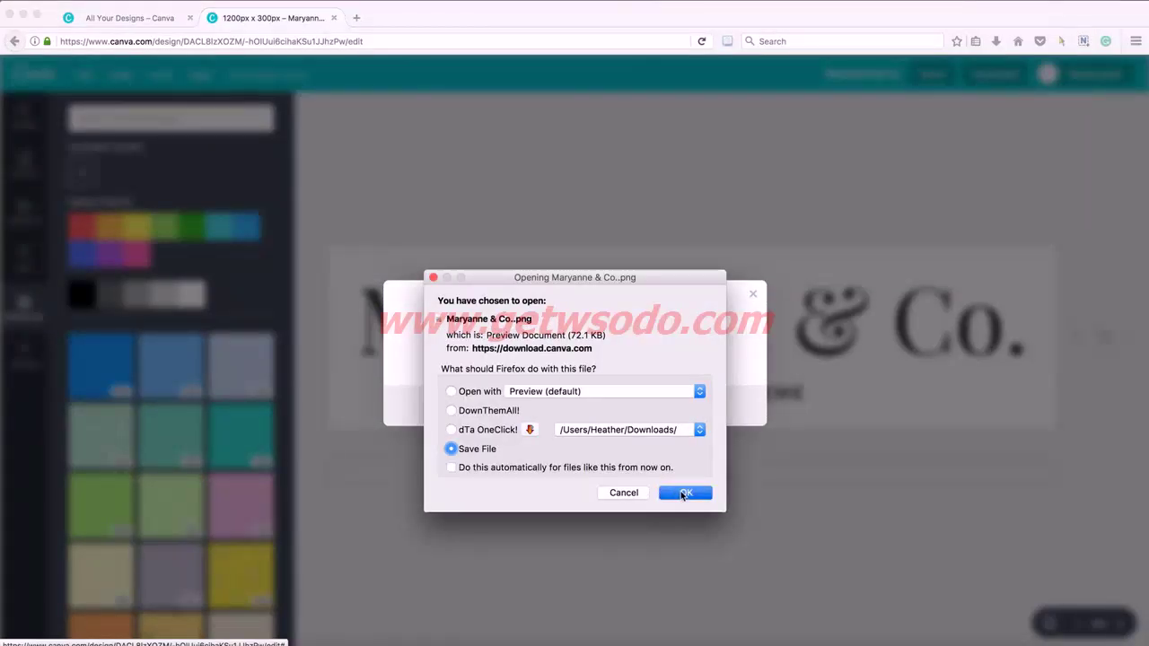
click(683, 493)
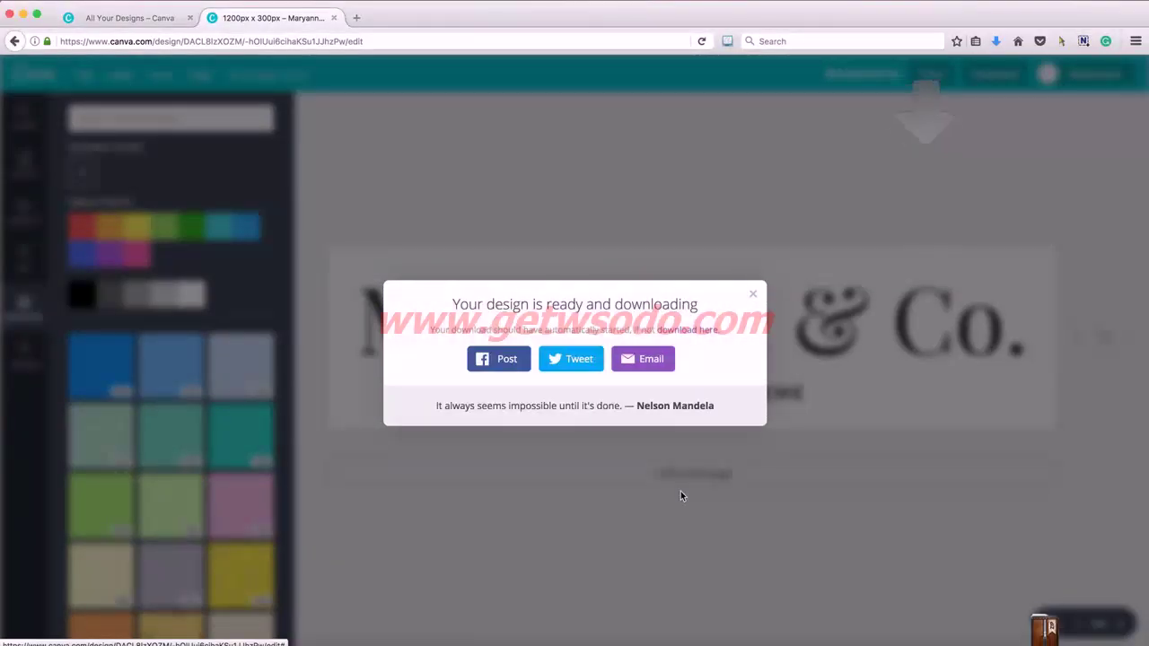
click(753, 294)
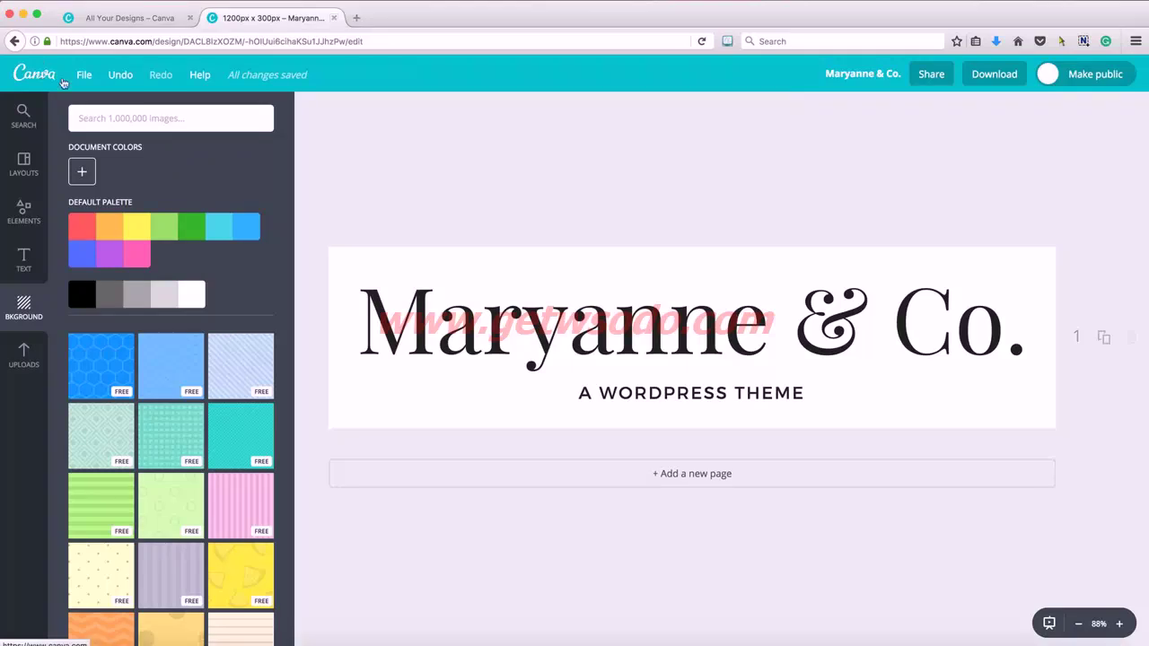
click(84, 76)
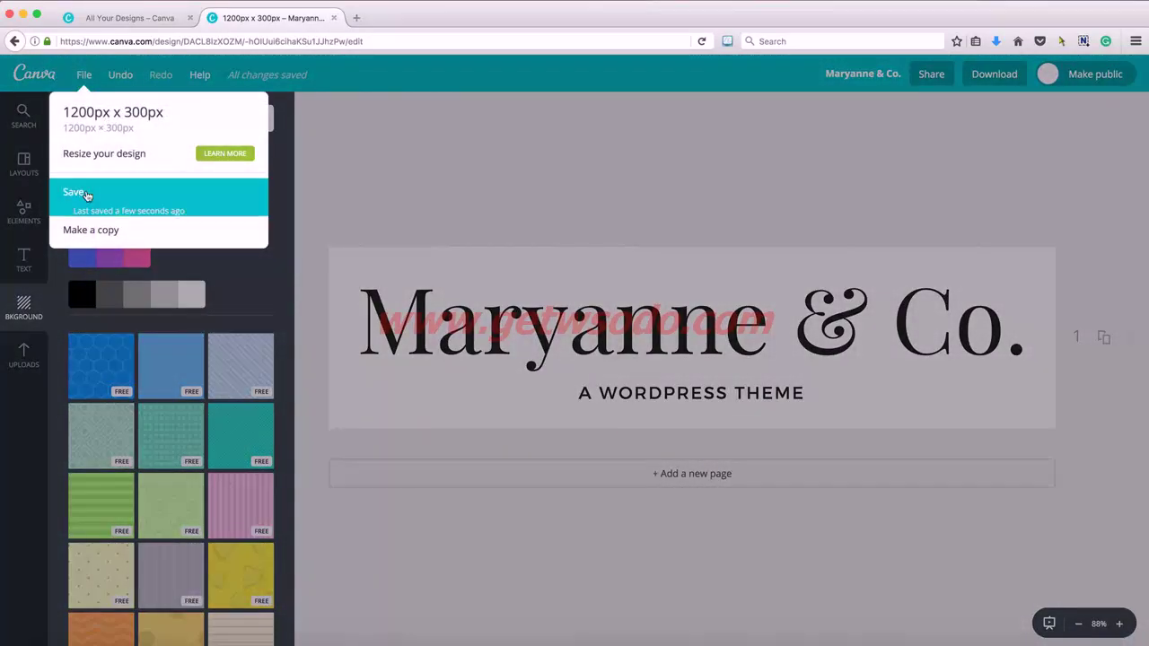
click(88, 195)
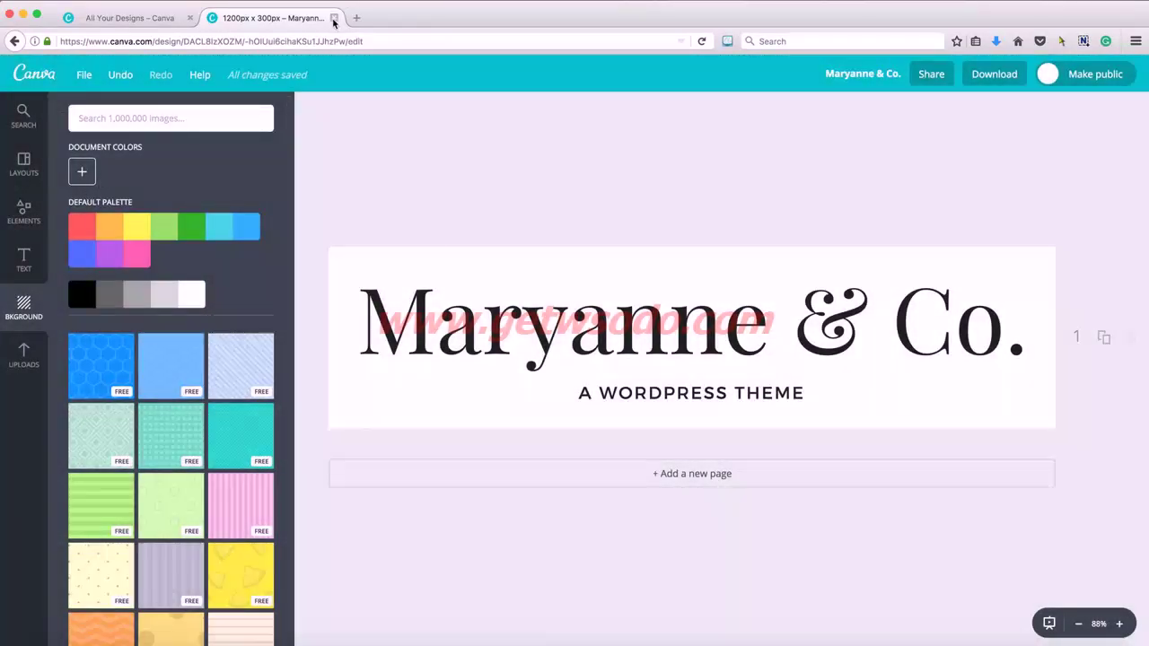
- Close the logo tab and list all design types down to Social Media & Email Headers
click(333, 19)
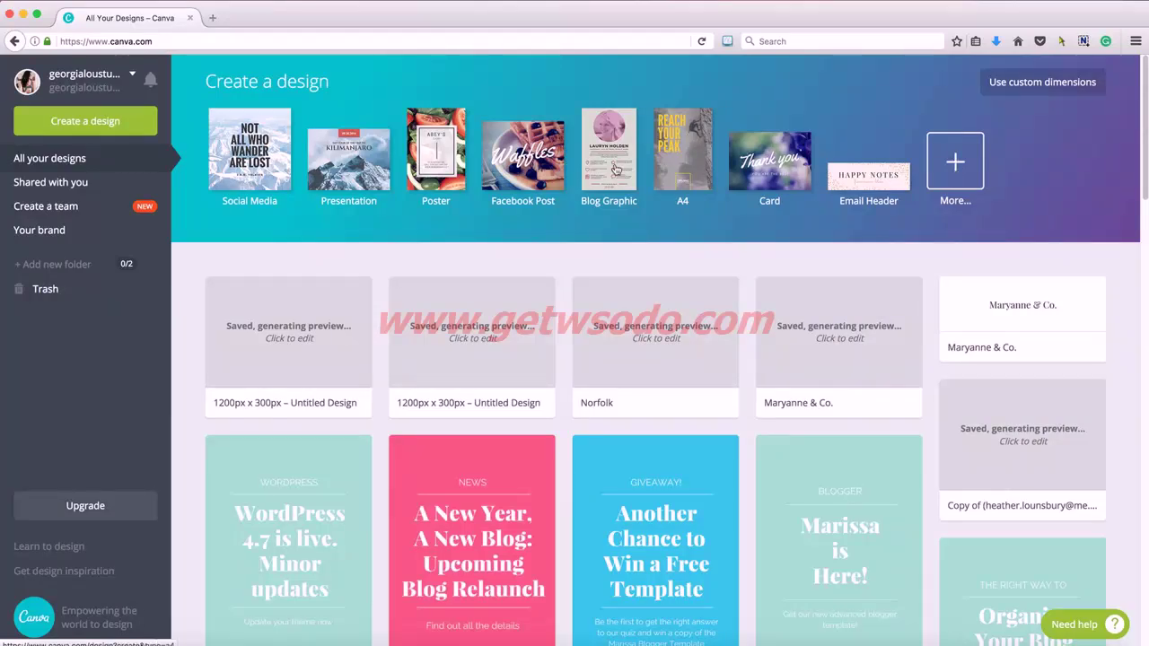
click(973, 160)
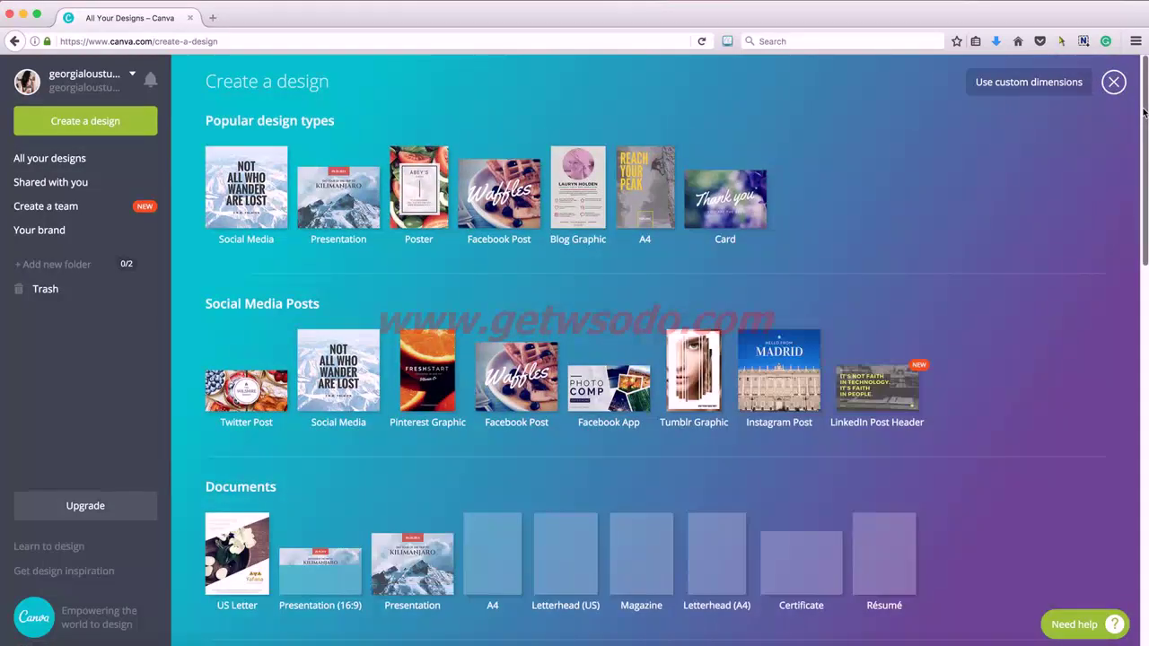
drag(1143, 111, 1114, 309)
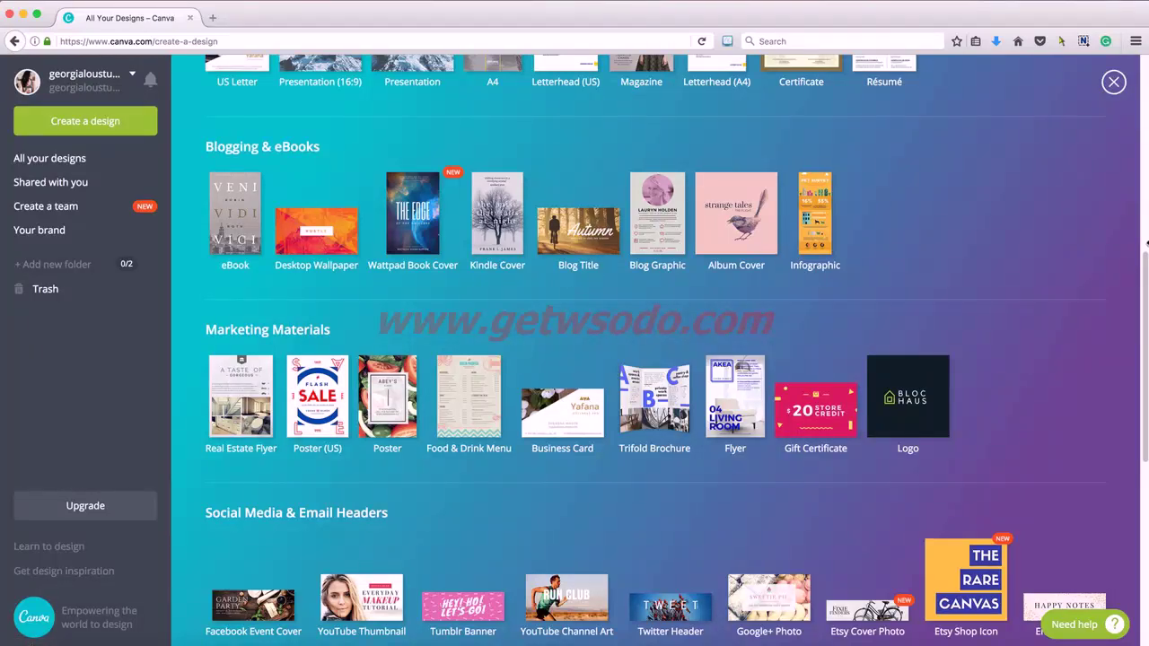
drag(1145, 286, 1145, 339)
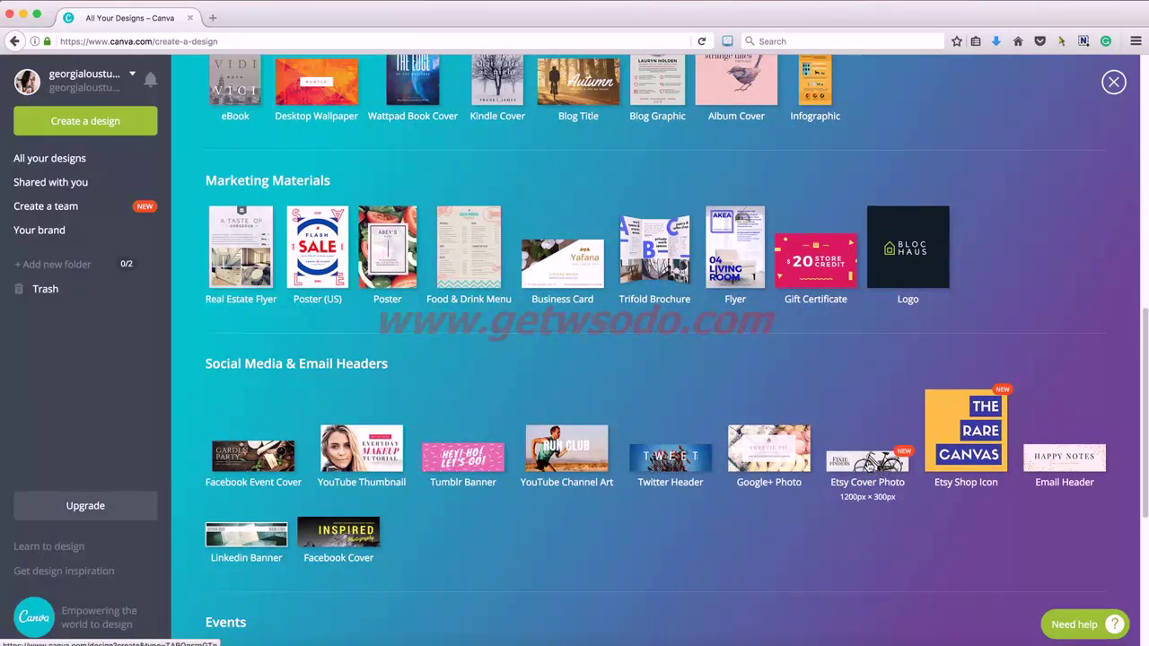
- Create an Etsy Cover Photo, apply the Hand Crafted 'ORNAMENTS' layout, and select its background
click(867, 462)
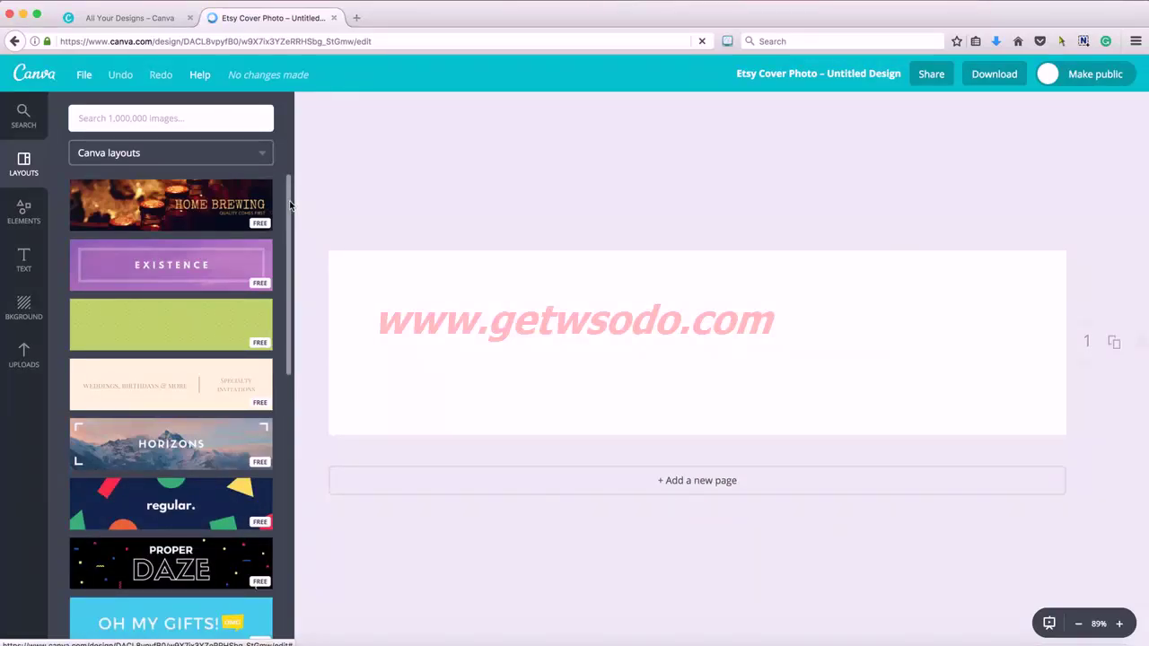
scroll(290, 205, down, 5)
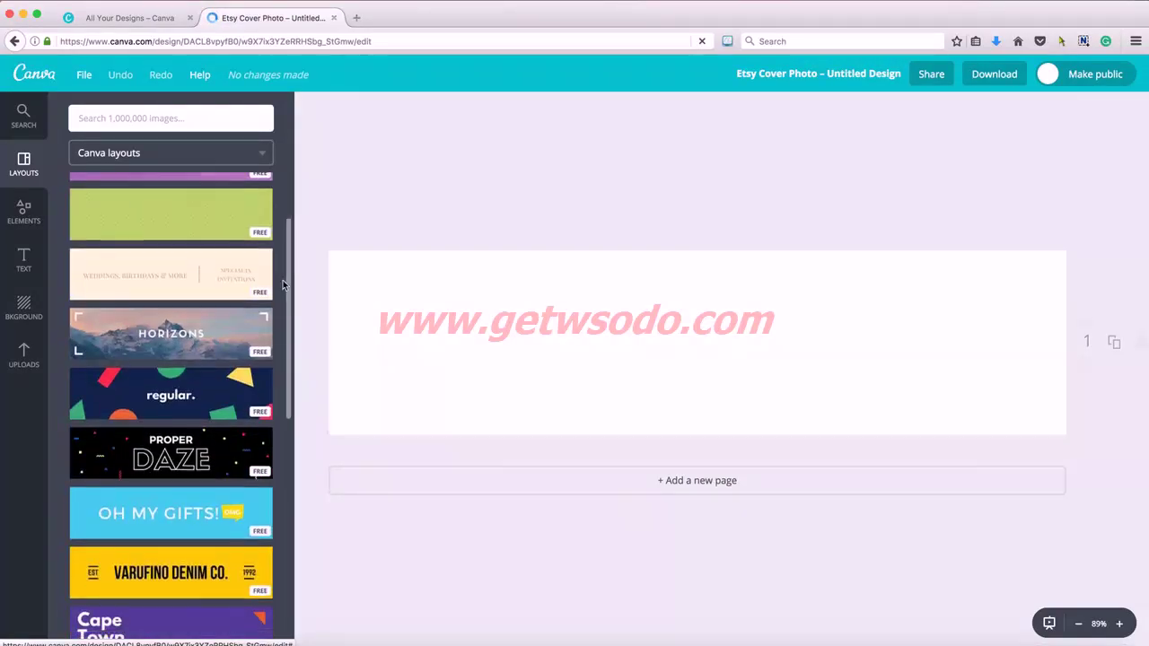
scroll(282, 343, down, 5)
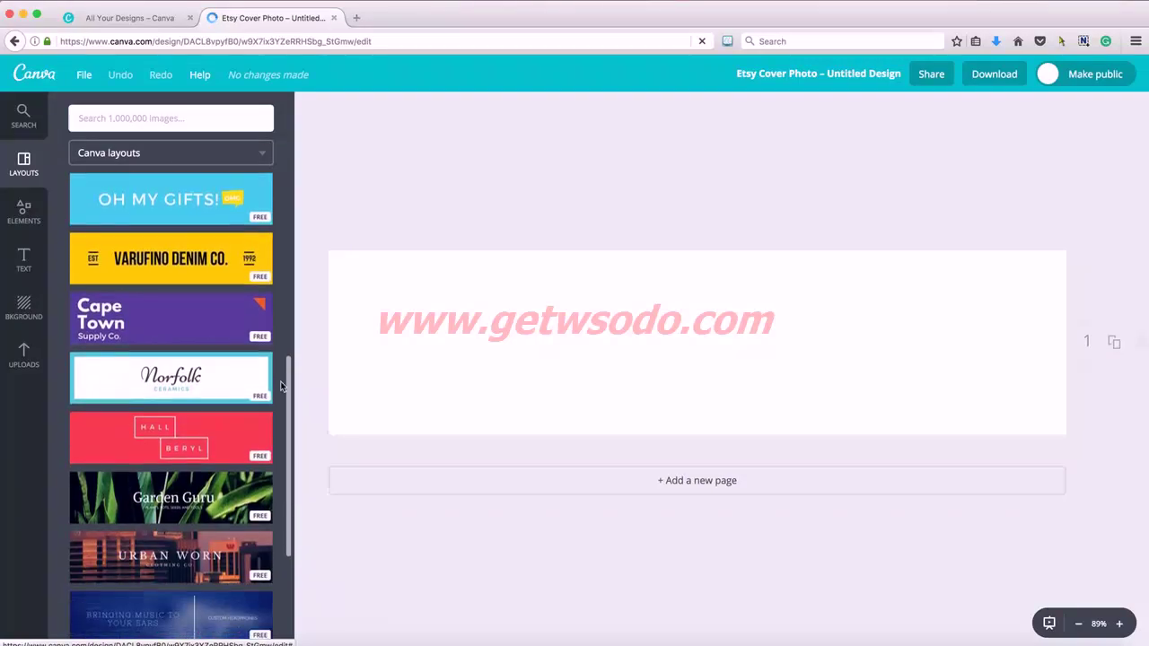
scroll(281, 411, down, 10)
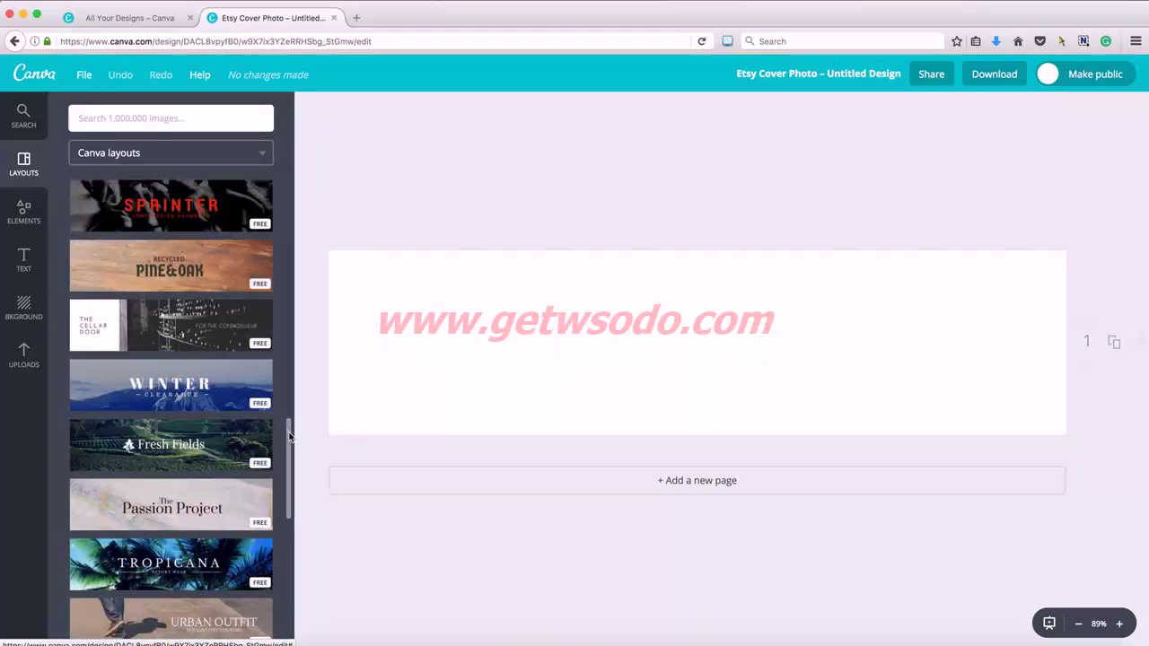
drag(286, 429, 284, 595)
click(221, 562)
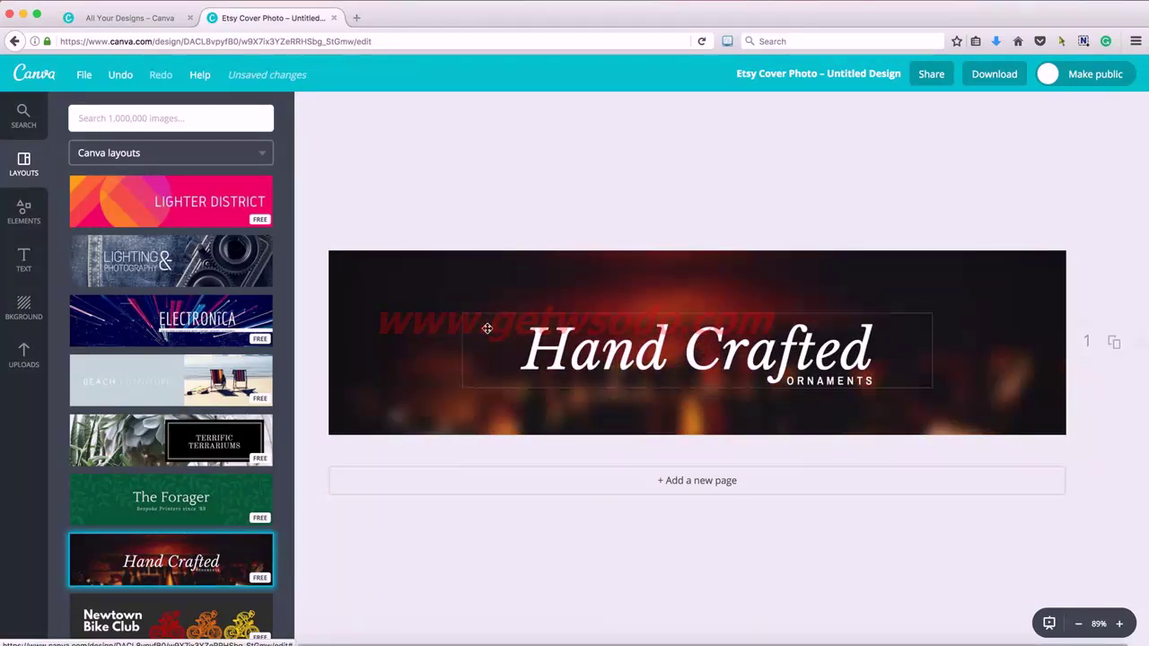
click(381, 308)
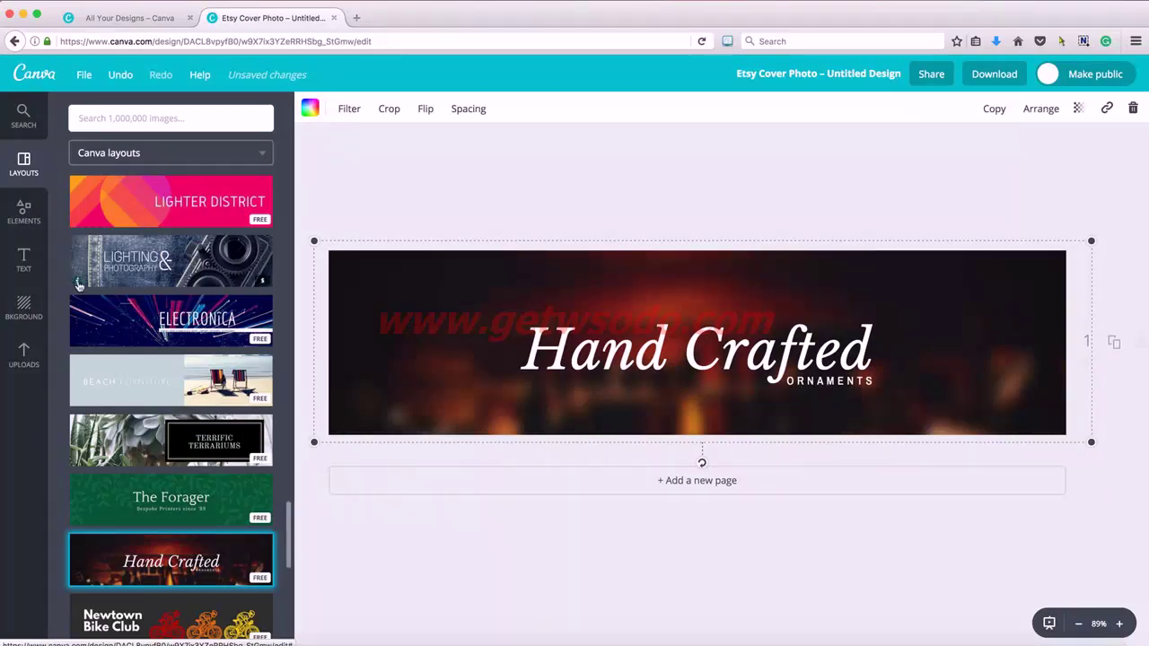
- Search the stock photos for 'PUPPY' and scroll through the results
click(20, 127)
text(PUPPY)
key(Return)
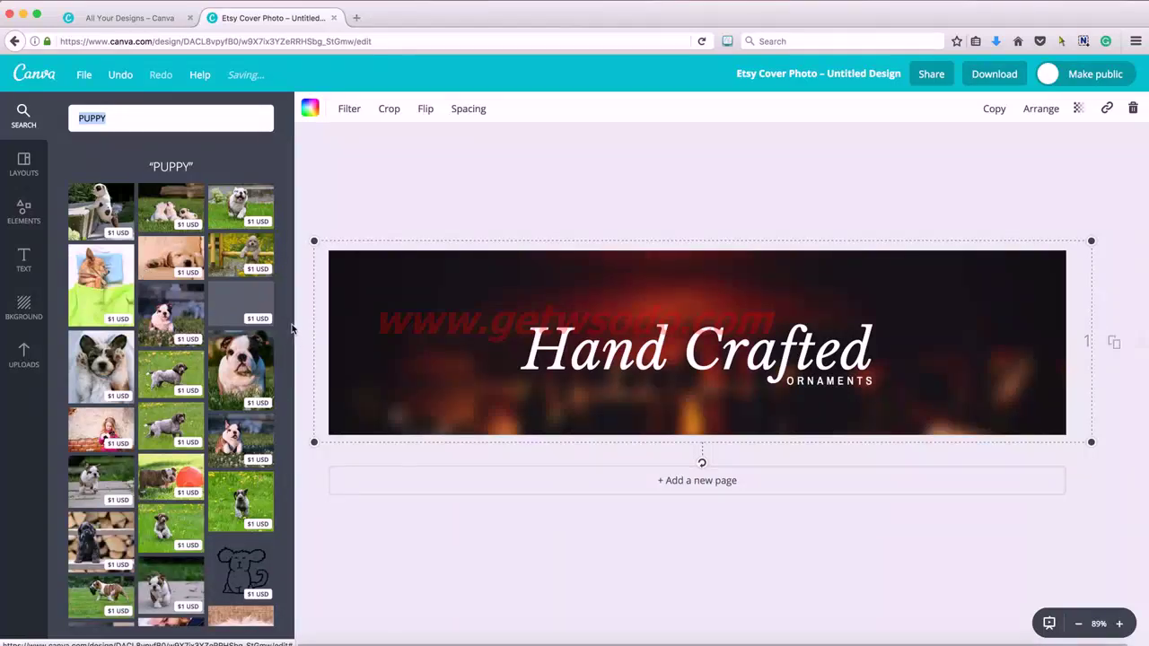
scroll(289, 341, down, 2)
scroll(290, 341, down, 10)
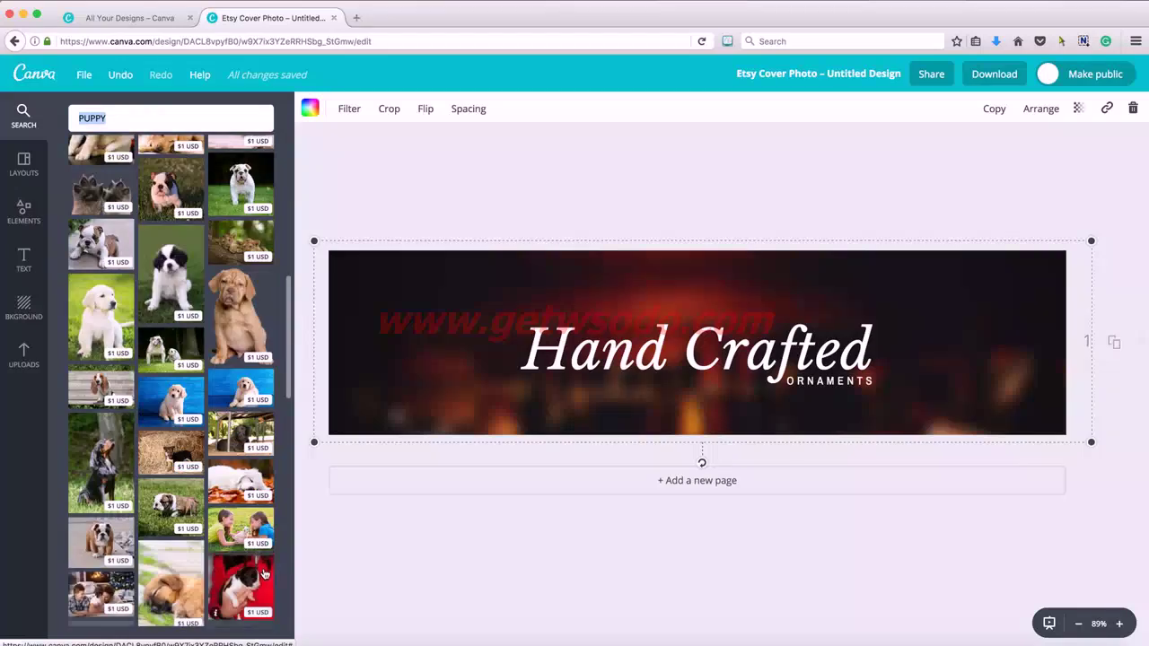
scroll(264, 503, up, 15)
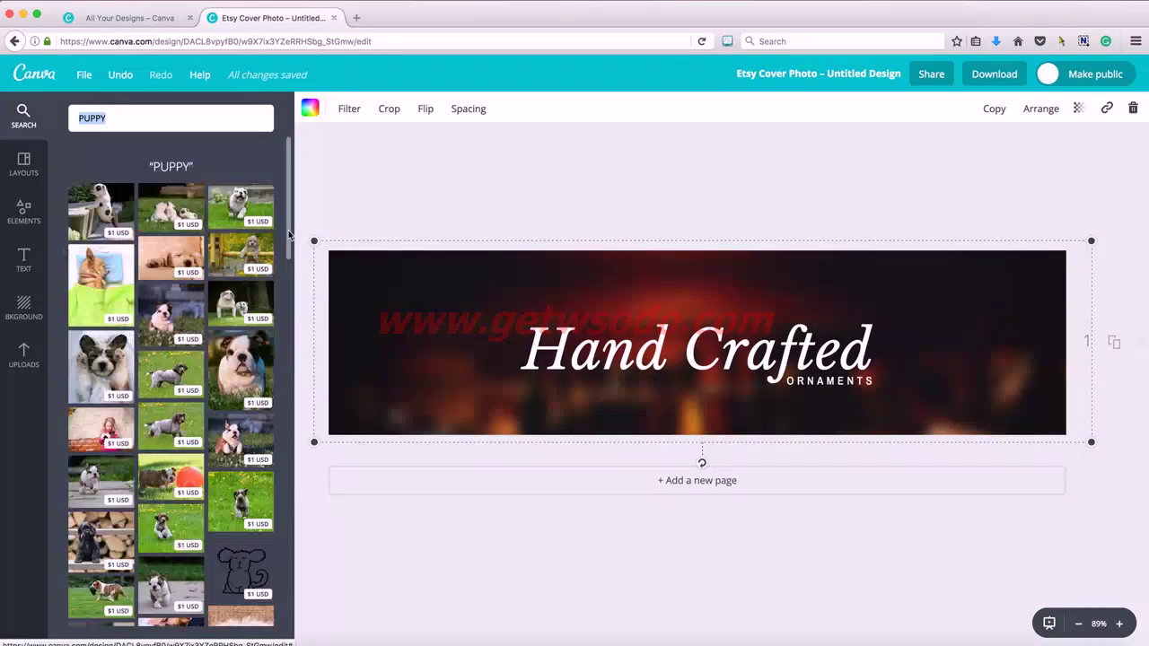
- Search 'mountains' instead and drop a free mountain photo onto the cover as its background
click(110, 119)
key(super+a)
text(mountains)
key(Return)
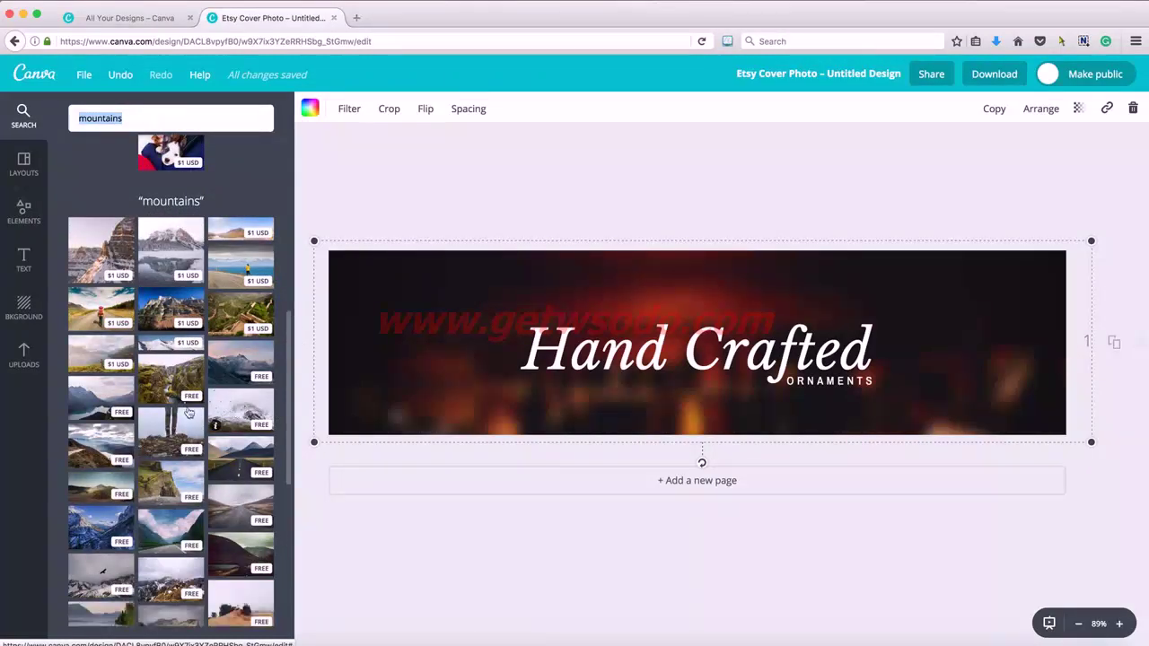
drag(171, 430, 506, 356)
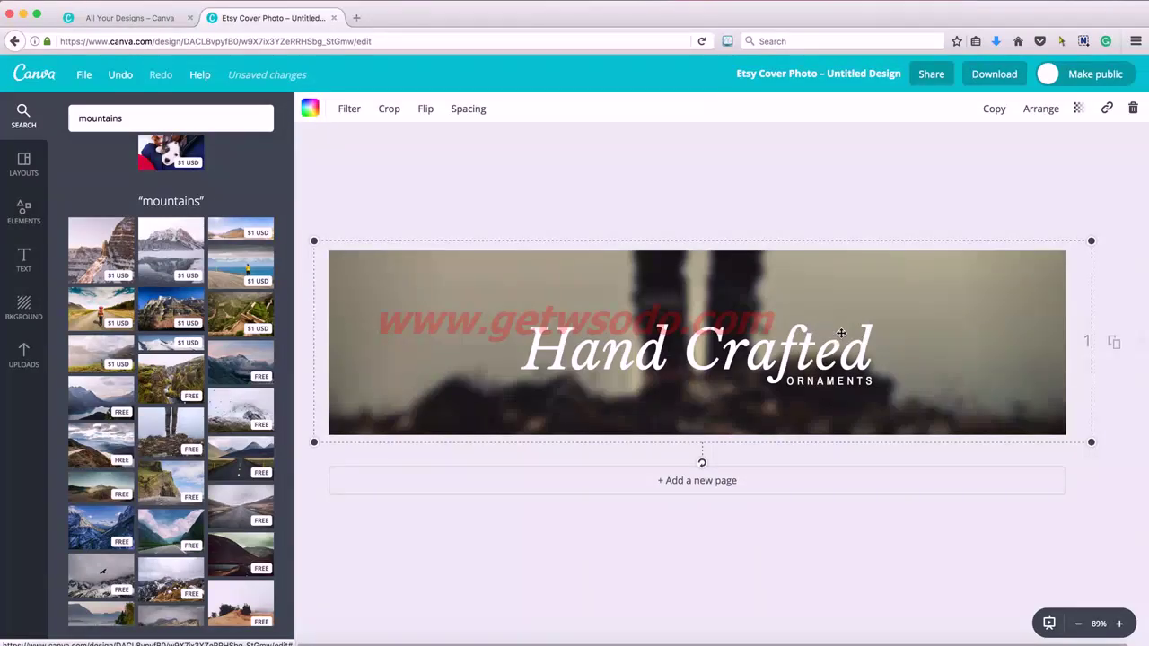
click(23, 259)
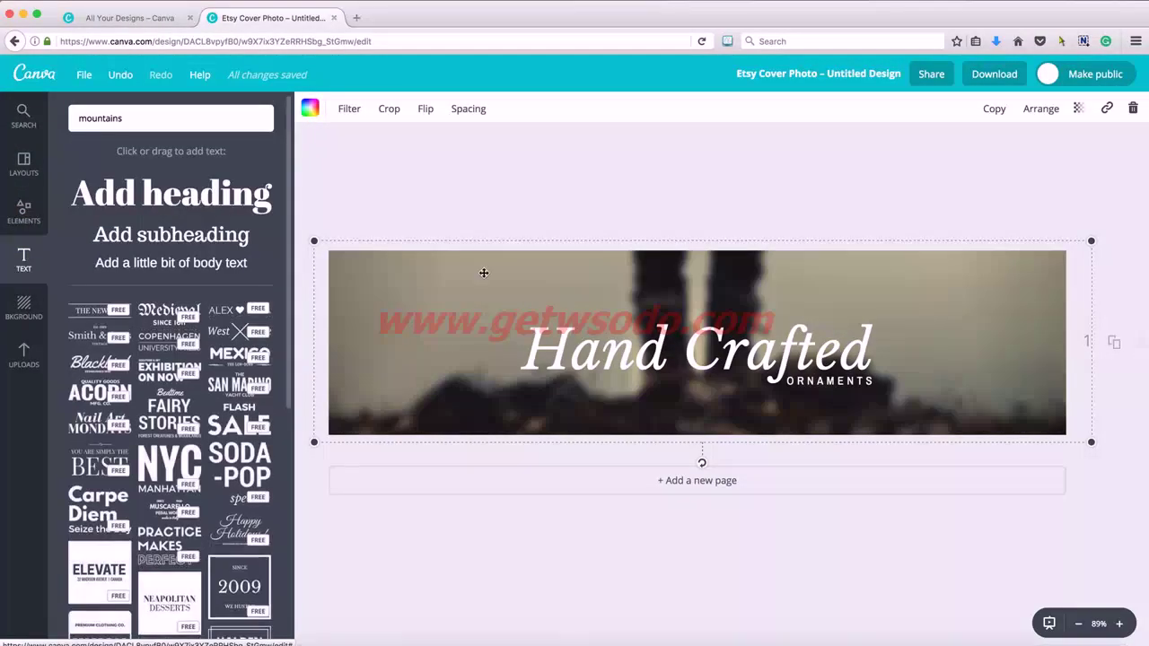
- Replace the Hand Crafted heading with 'Georgia Lou'
click(726, 352)
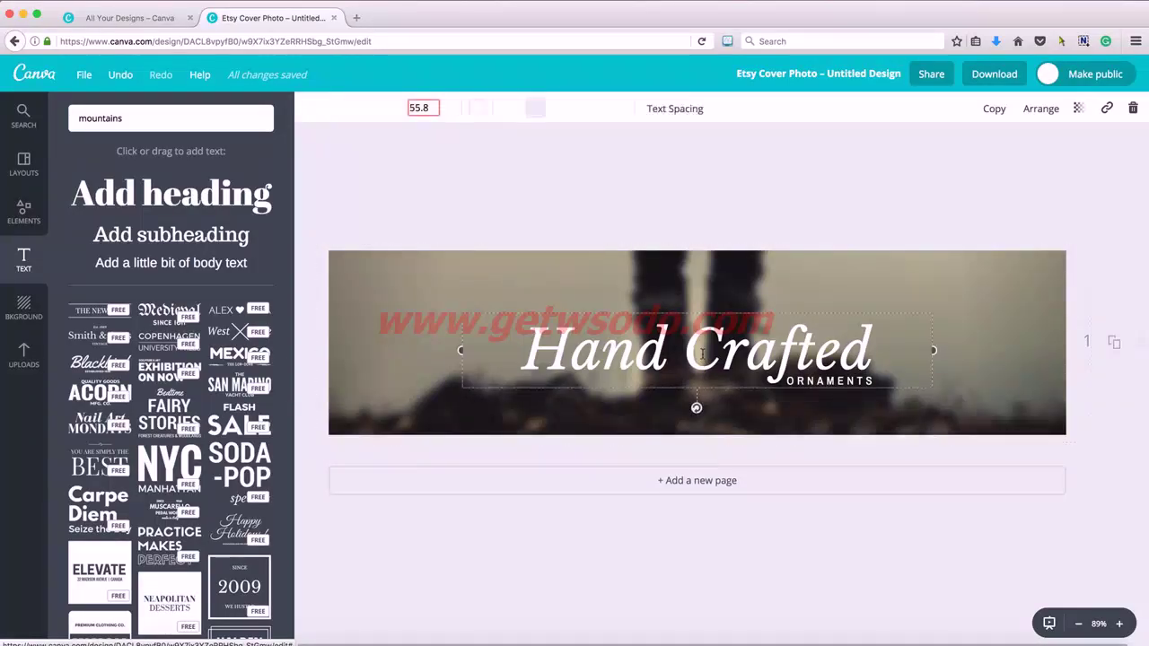
drag(801, 342, 790, 381)
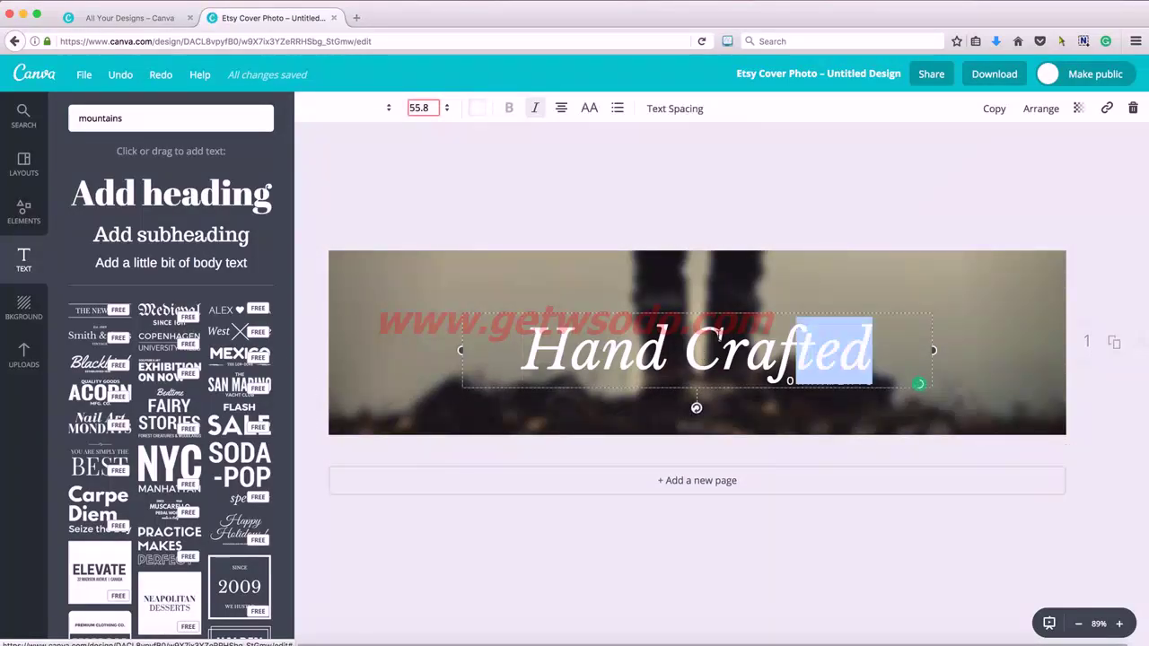
triple_click(531, 339)
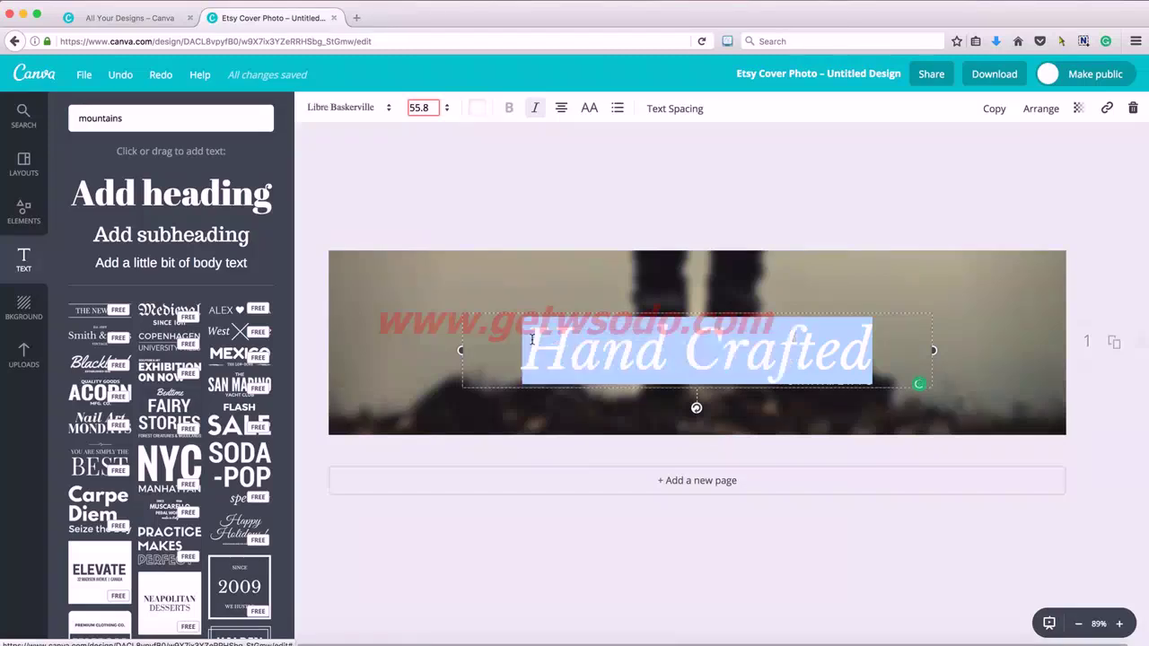
text(Ge)
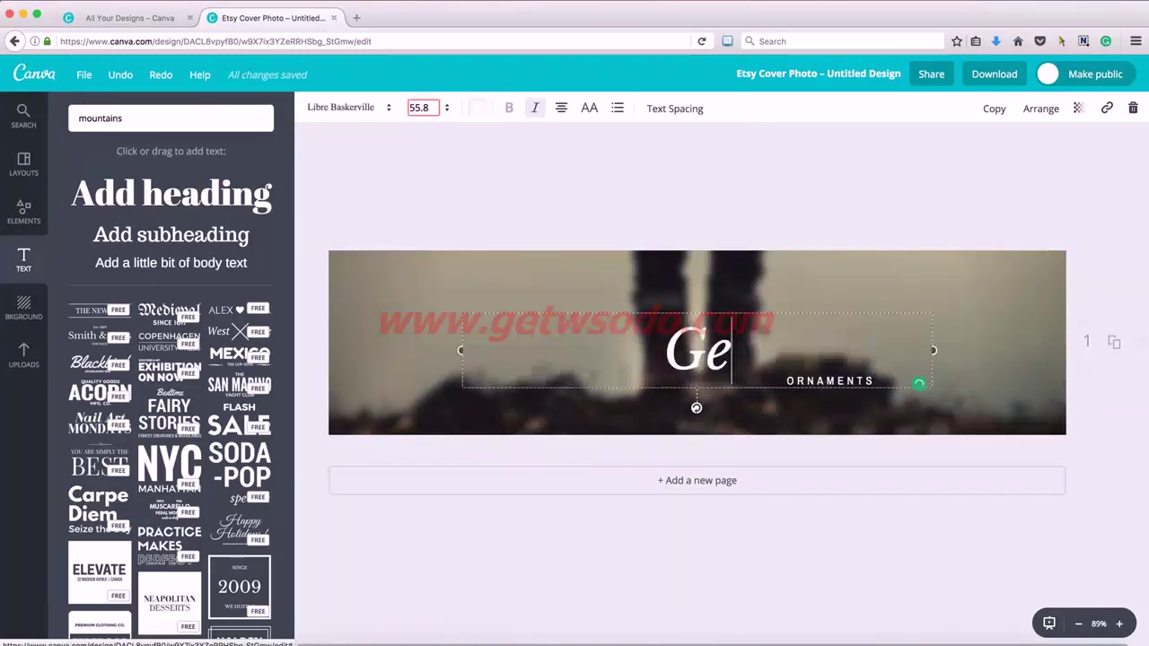
text(orgia Lou)
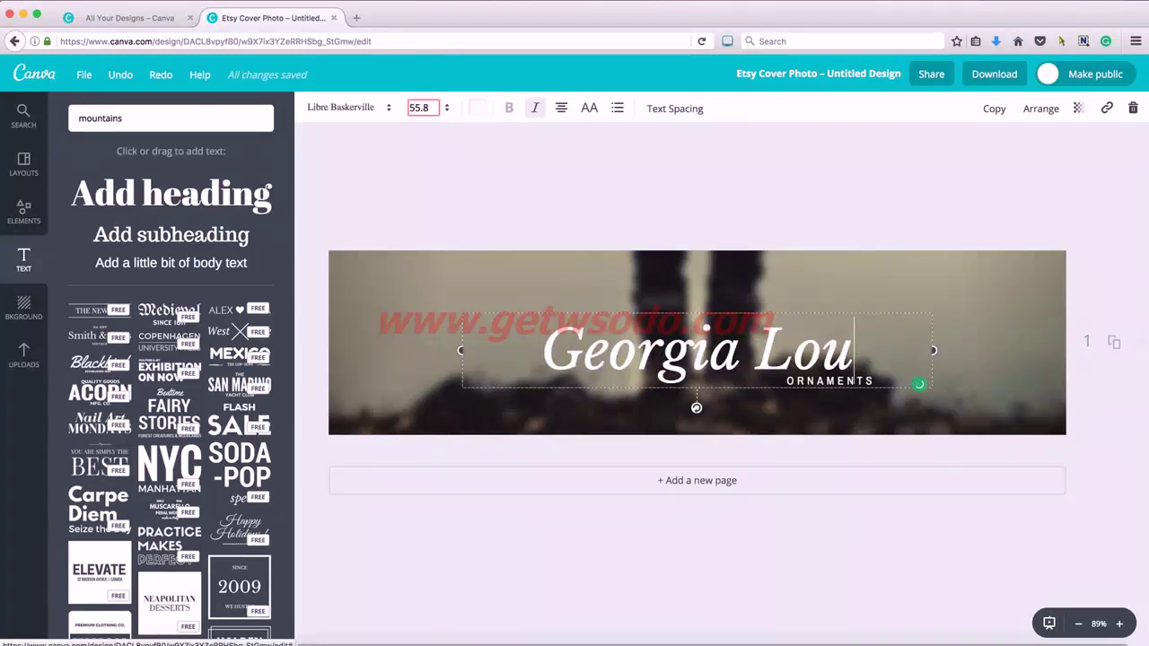
click(868, 381)
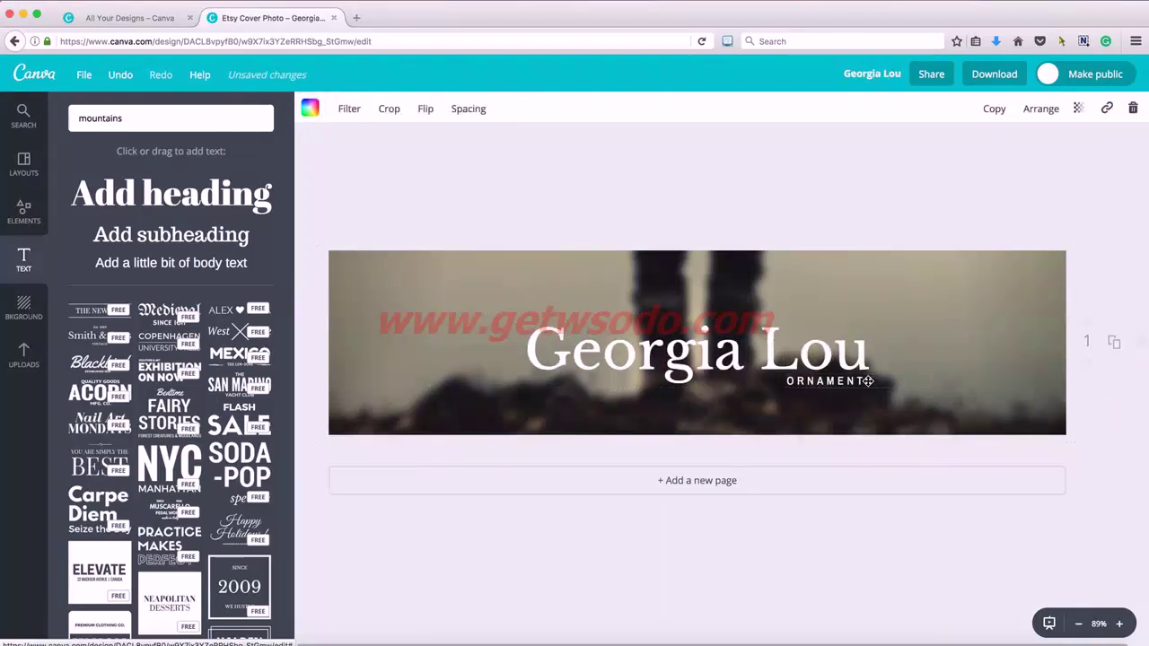
- Change the ORNAMENTS subtitle to 'studios' in all capitals and nudge it under Georgia Lou
click(868, 381)
drag(874, 381, 788, 381)
text(stud)
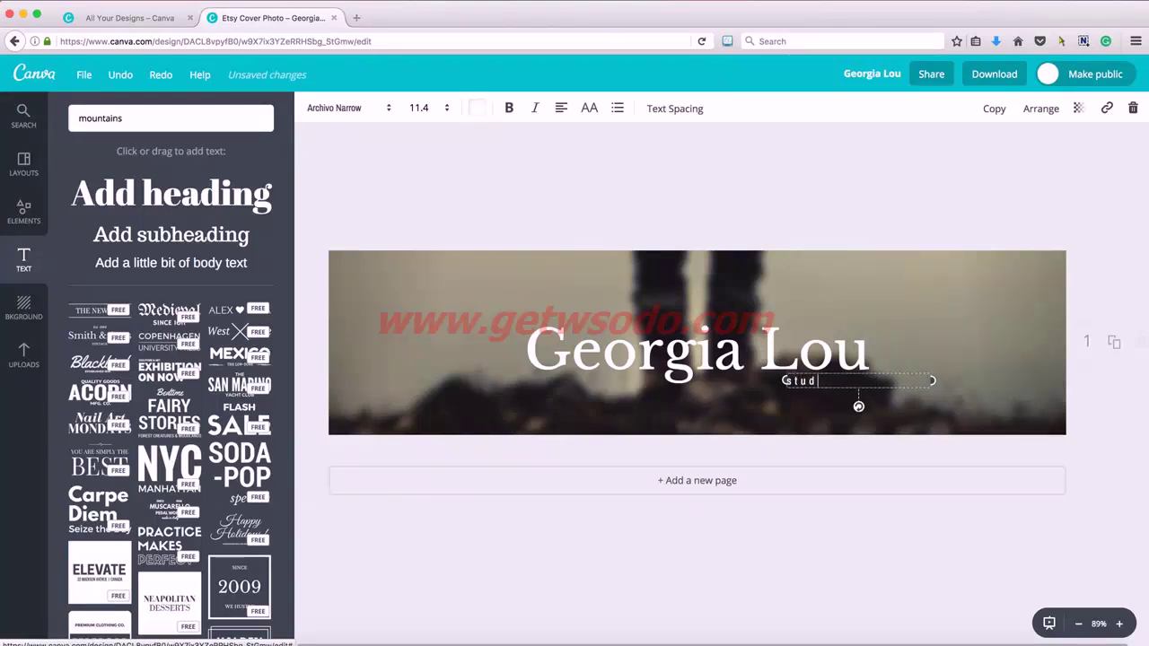
text(ios)
key(shift+Left)
key(shift+Left)
key(shift+Left)
key(shift+Left)
key(shift+Left)
key(shift+Left)
key(shift+Left)
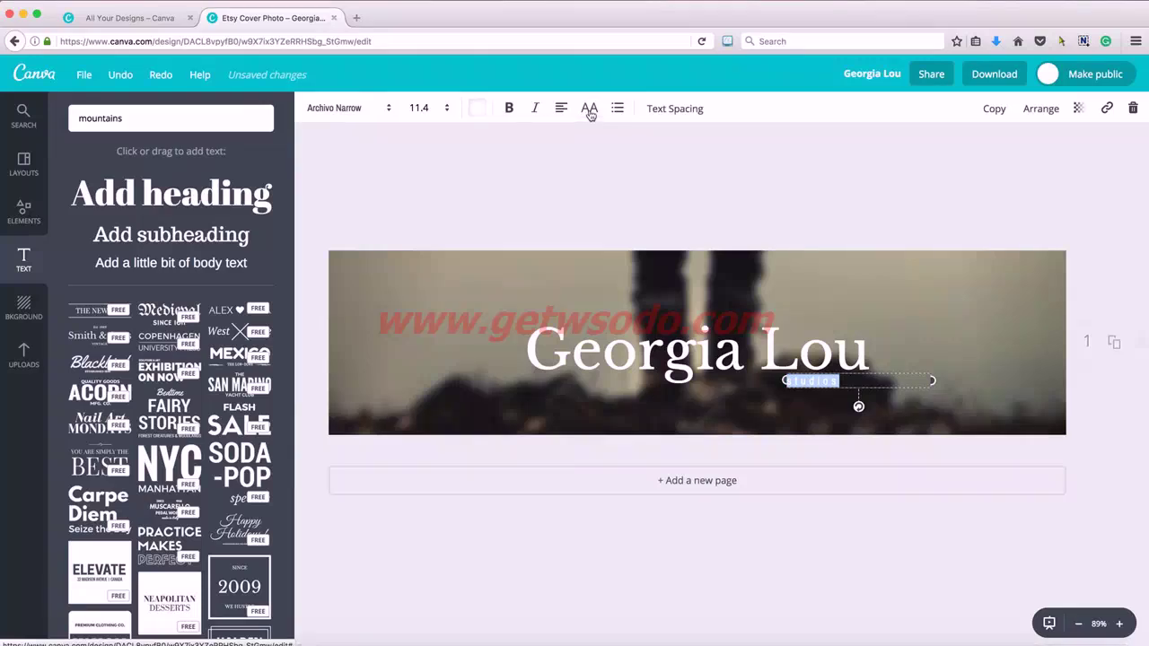
click(589, 108)
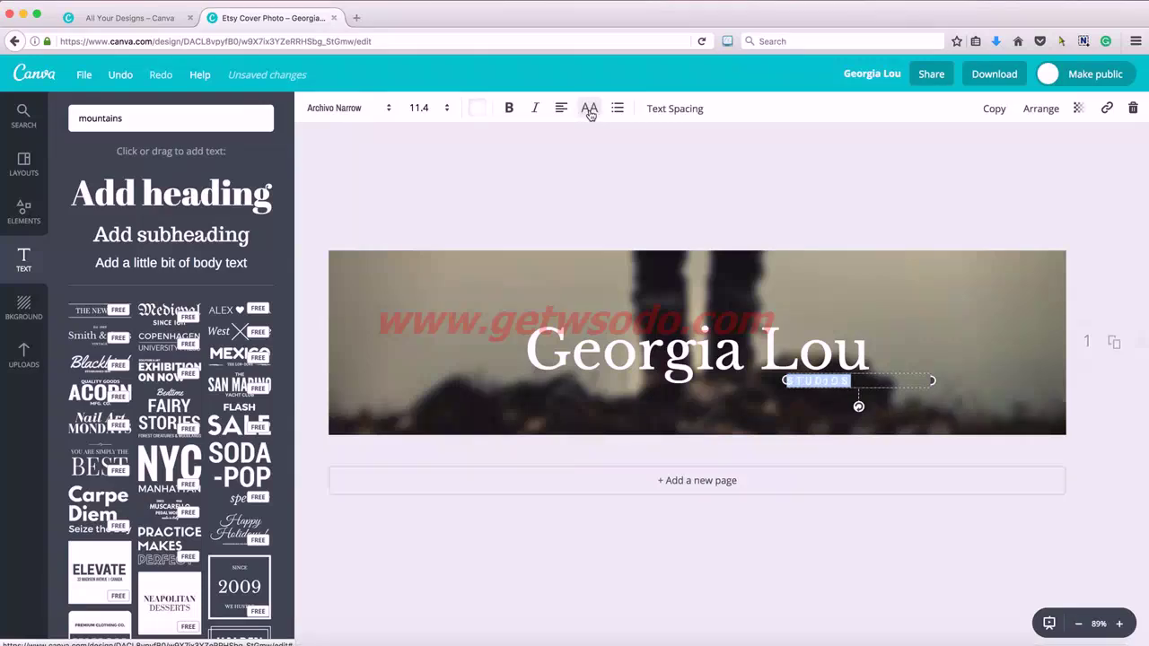
click(449, 212)
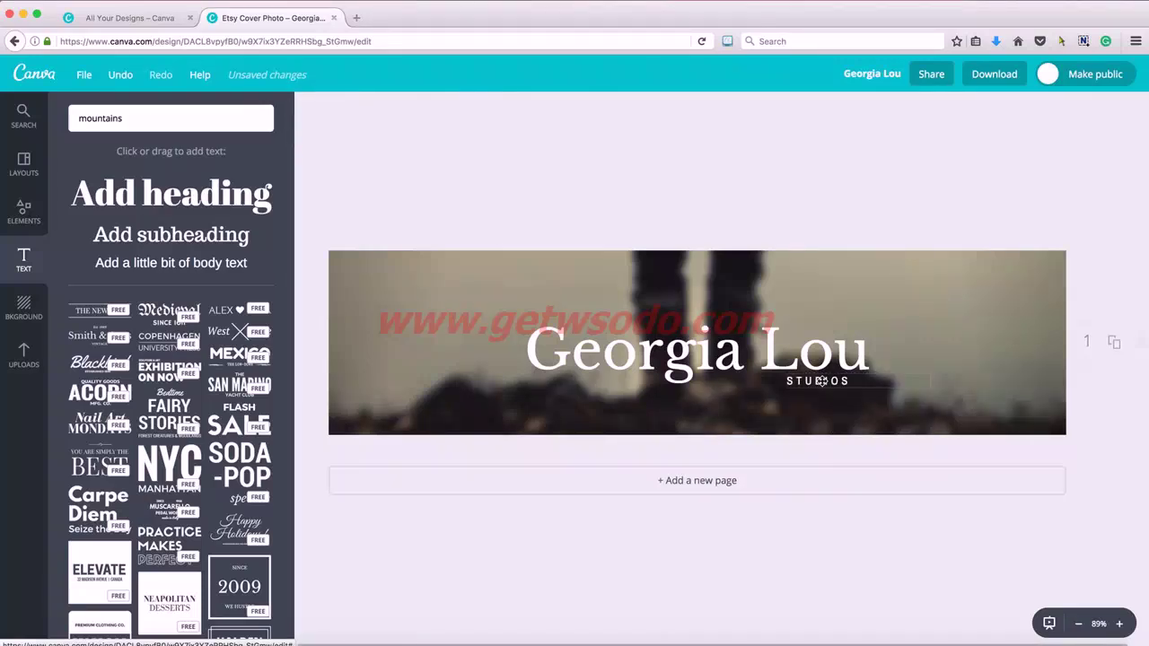
drag(821, 381, 844, 382)
- Drag the STUDIOS text box left until it is centred under 'Georgia Lou'
drag(821, 381, 718, 380)
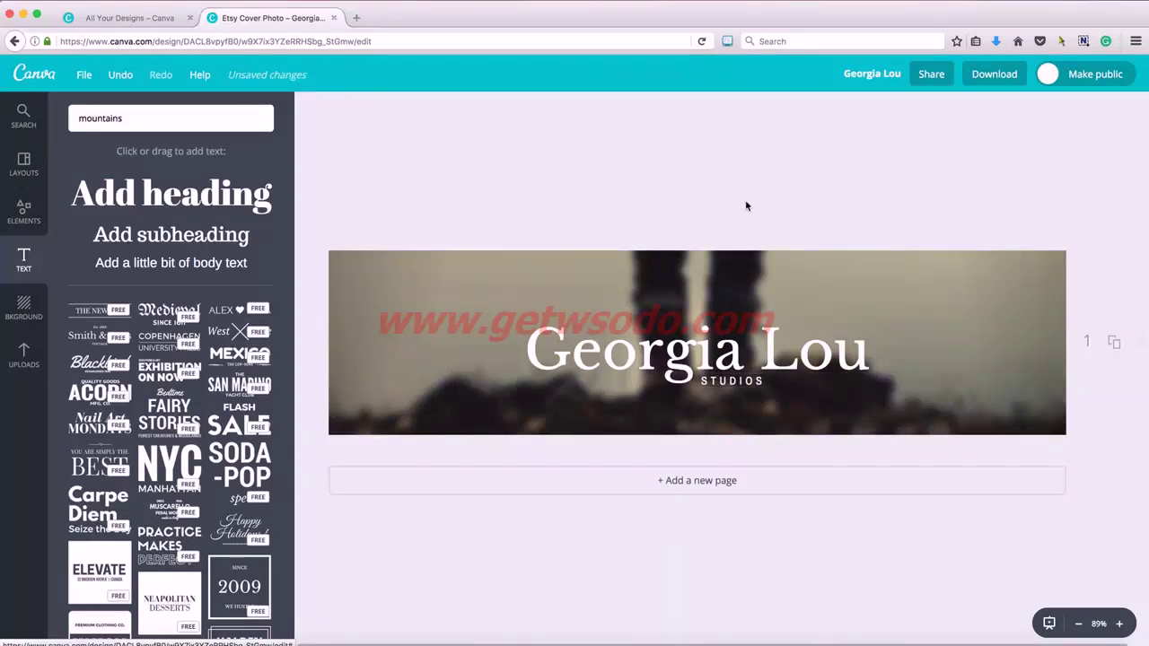